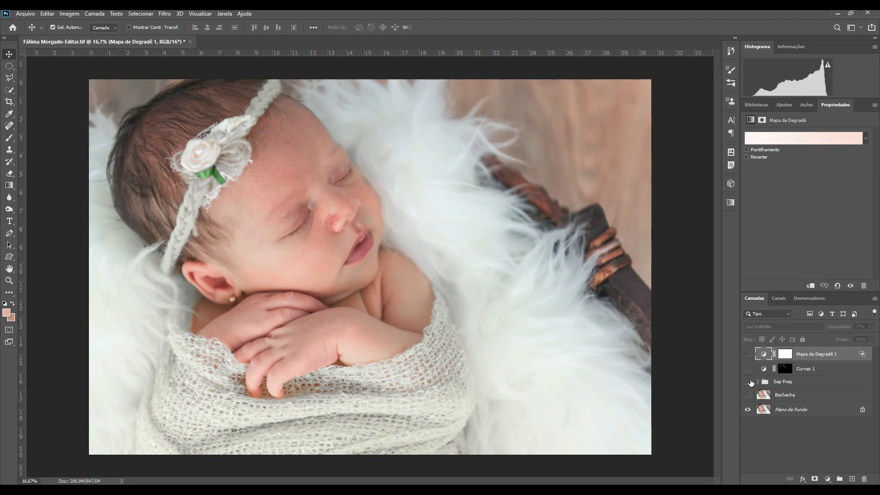
Step: Hide and then show the retouch layers via the Plano de Fundo eye for a before/after comparison
{"action": "left_click", "coordinate": [748, 410], "text": "alt"}
{"action": "left_click", "coordinate": [748, 410], "text": "alt"}
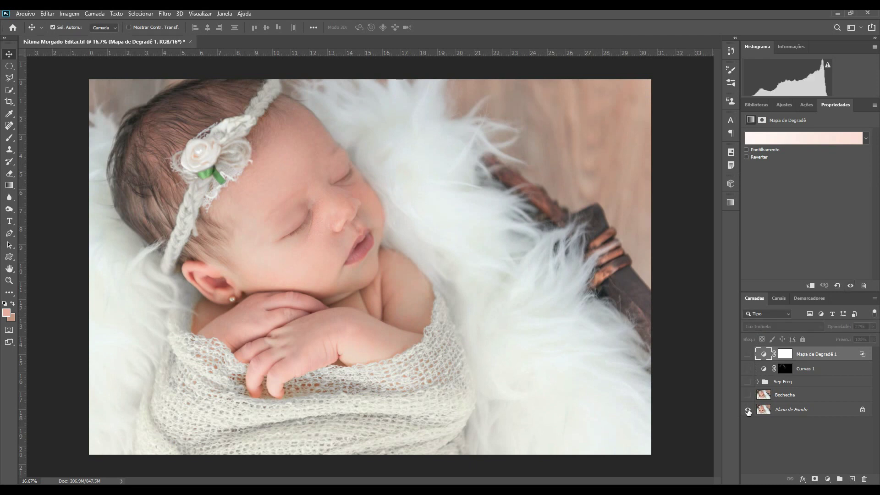
{"action": "left_click", "coordinate": [749, 412], "text": "alt"}
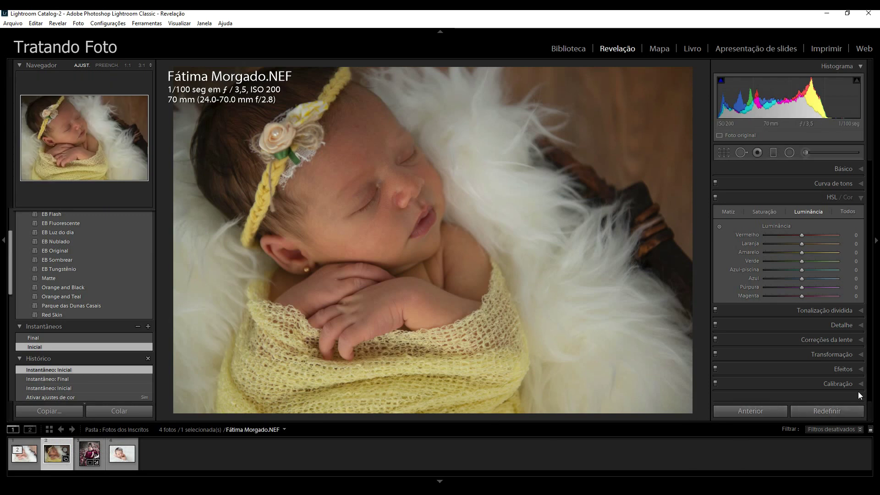
Step: Enable Remover desvio cromático and Ativar correções de perfil in Correções da lente
{"action": "left_click", "coordinate": [861, 340]}
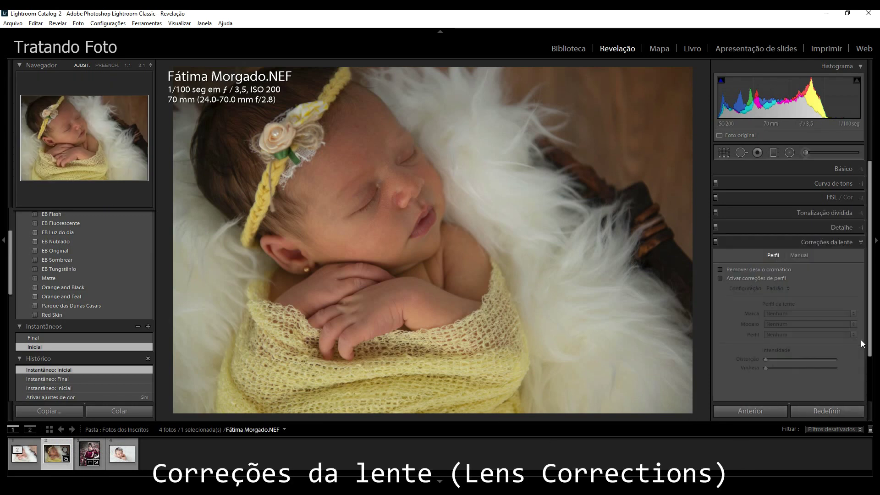
{"action": "left_click", "coordinate": [766, 268]}
{"action": "left_click", "coordinate": [755, 278]}
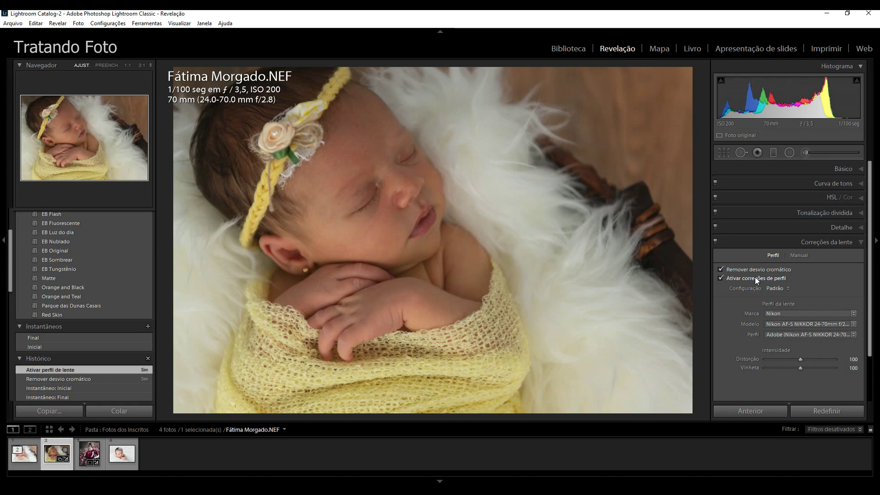
{"action": "key", "text": "ctrl+1"}
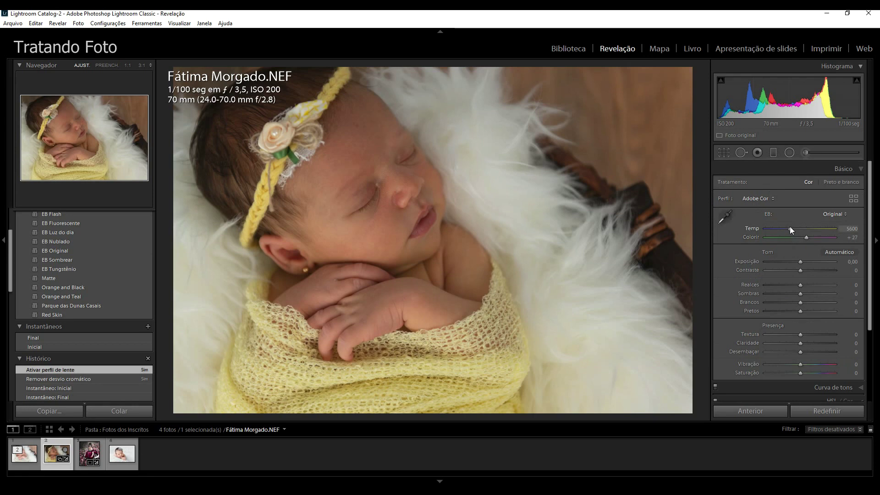
Step: Set Temp 5100, Exposição +0.80, Contraste +10, Sombras +55, Brancos +15 and Textura −10
{"action": "key", "text": "Down"}
{"action": "key", "text": "Down"}
{"action": "key", "text": "Down"}
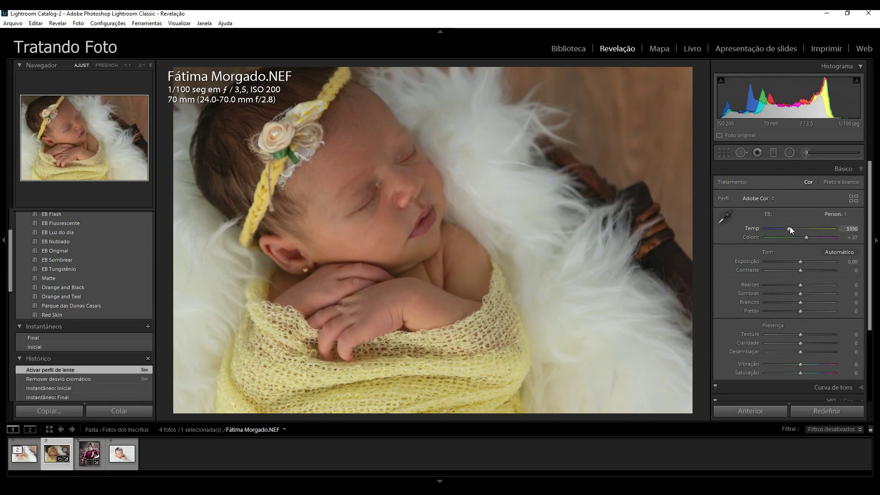
{"action": "key", "text": "Down"}
{"action": "key", "text": "Down"}
{"action": "key", "text": "Down"}
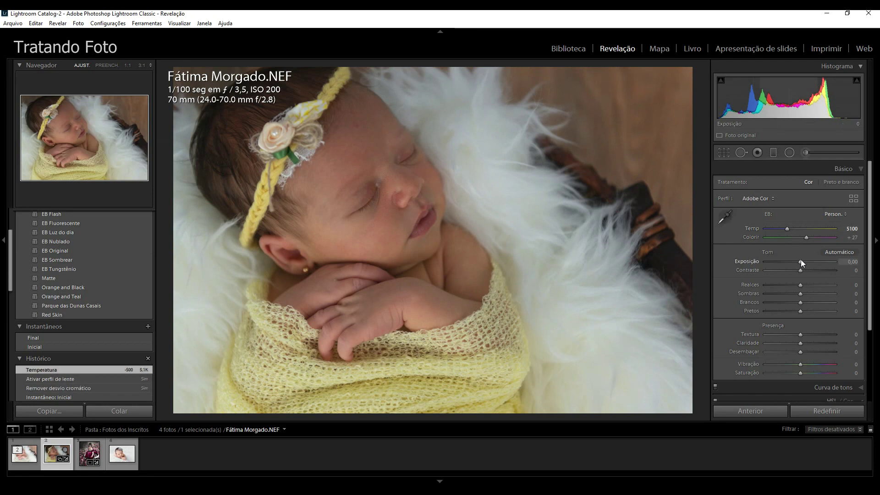
{"action": "key", "text": "Up"}
{"action": "key", "text": "Up"}
{"action": "key", "text": "Up"}
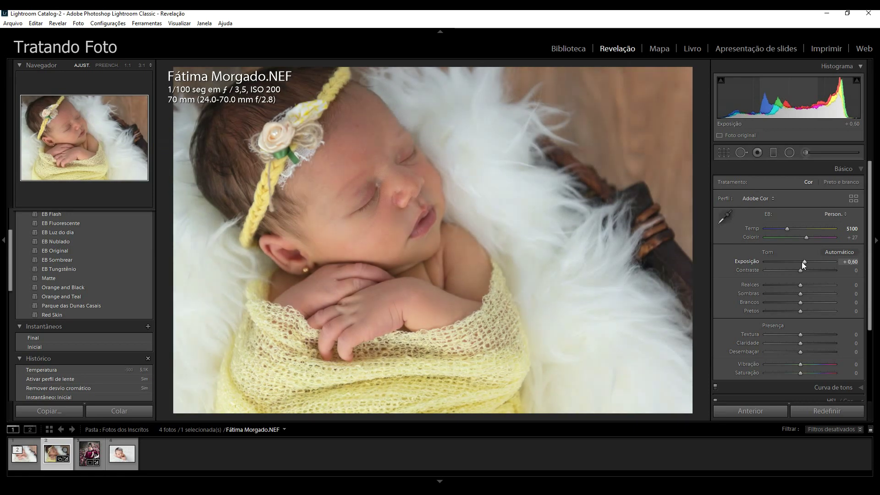
{"action": "key", "text": "Up"}
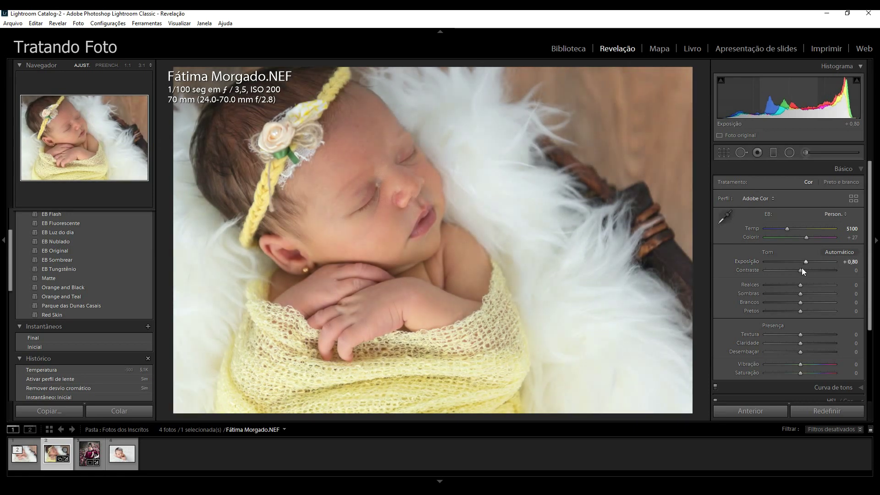
{"action": "key", "text": "Up"}
{"action": "key", "text": "Up"}
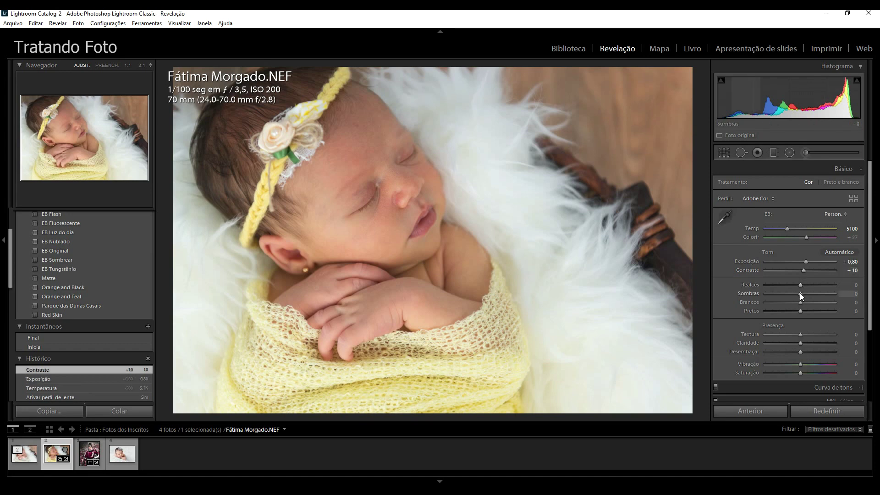
{"action": "key", "text": "Up"}
{"action": "key", "text": "Up"}
{"action": "key", "text": "Up"}
{"action": "key", "text": "Up"}
{"action": "key", "text": "Up"}
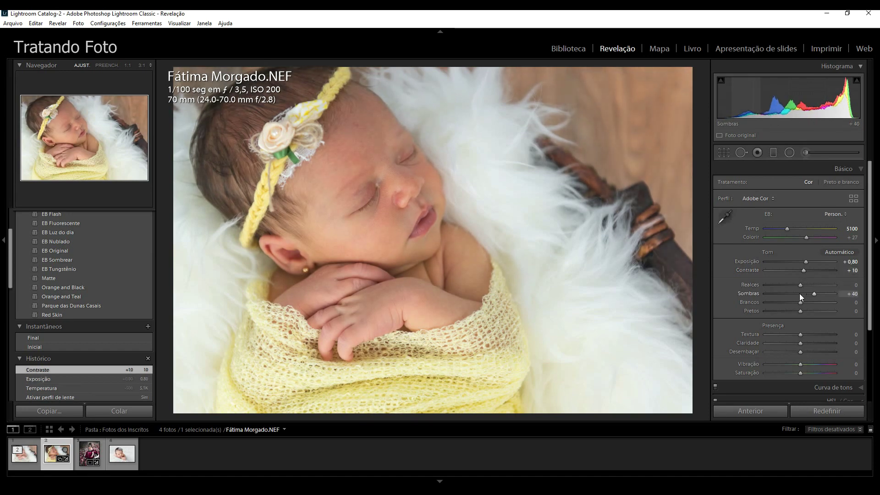
{"action": "key", "text": "Up"}
{"action": "key", "text": "Up"}
{"action": "key", "text": "Up"}
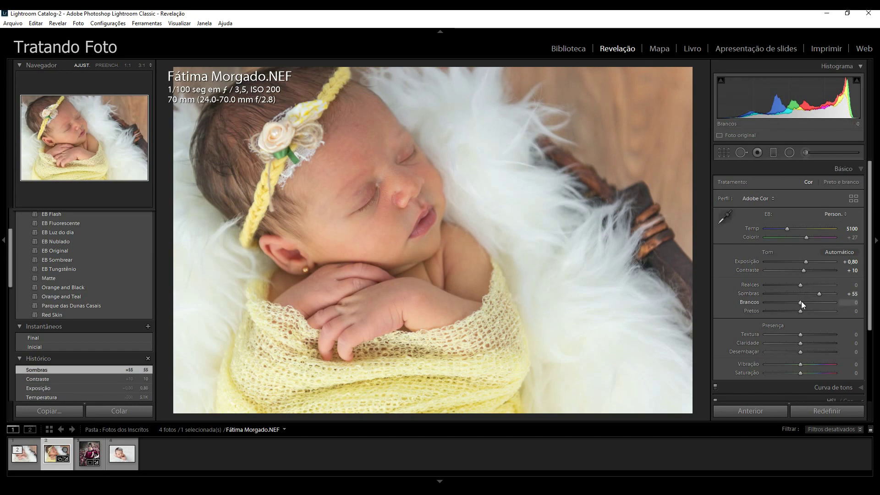
{"action": "key", "text": "Up"}
{"action": "key", "text": "Up"}
{"action": "key", "text": "Up"}
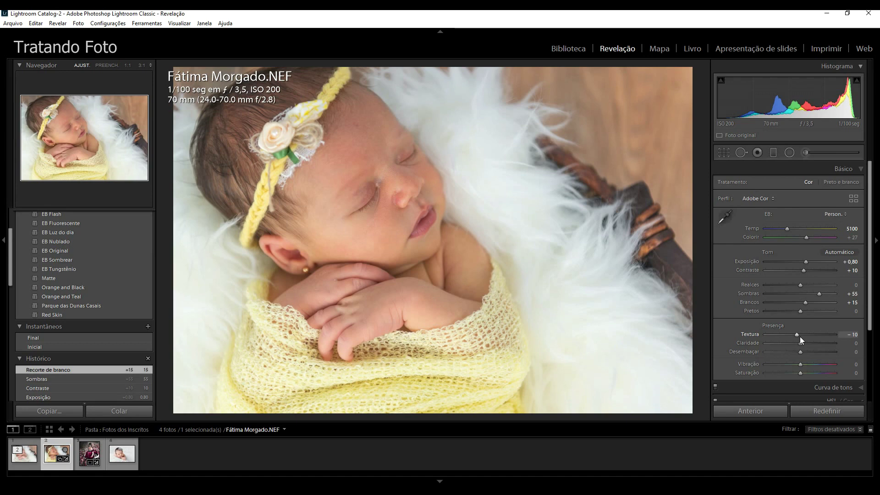
{"action": "scroll", "coordinate": [870, 347], "scroll_direction": "down", "scroll_amount": 3}
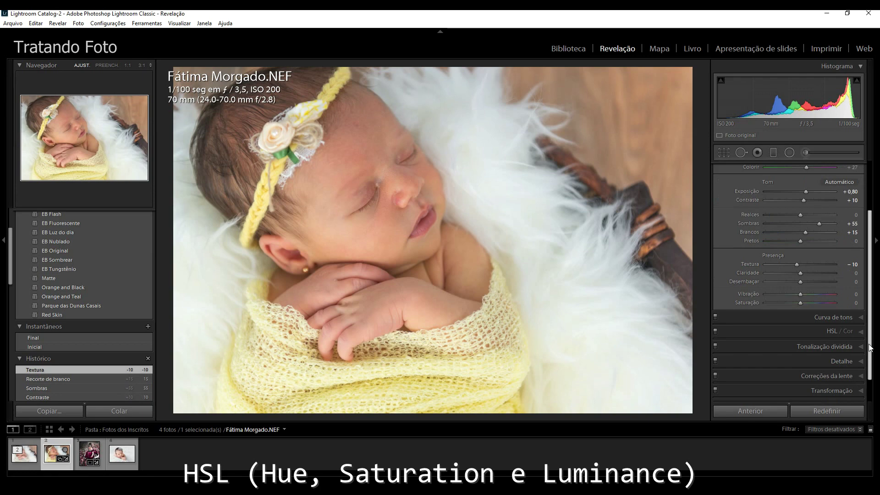
Step: Shift the orange hue to −15 in the HSL/Cor Matiz tab
{"action": "left_click", "coordinate": [860, 331]}
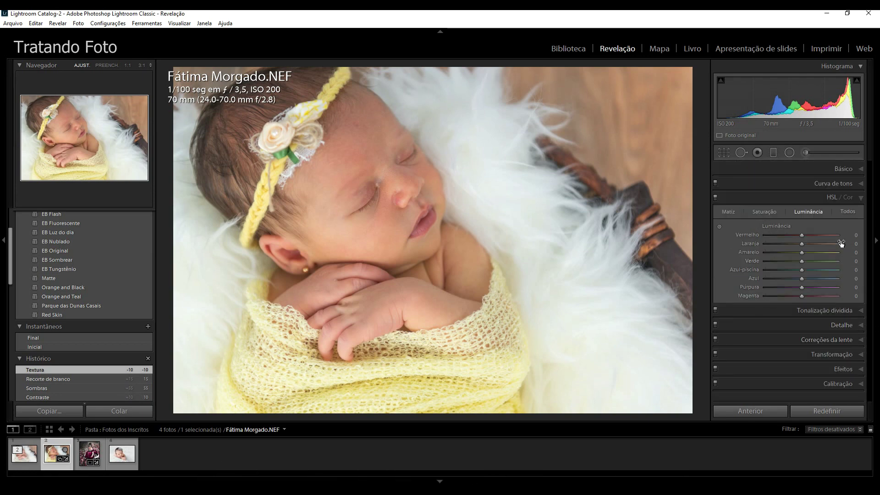
{"action": "left_click", "coordinate": [730, 211]}
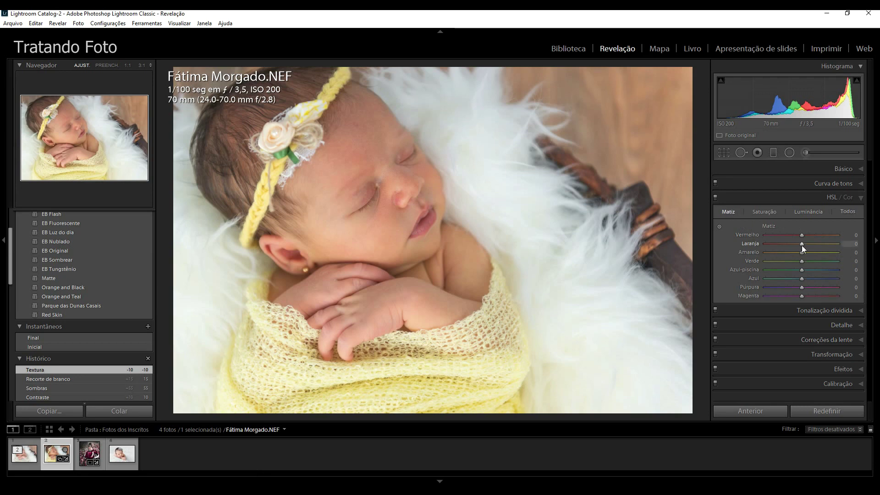
{"action": "scroll", "coordinate": [802, 245], "scroll_direction": "down", "scroll_amount": 2}
{"action": "scroll", "coordinate": [802, 246], "scroll_direction": "down", "scroll_amount": 1}
Step: Set orange saturation to −15 and yellow saturation to −100 in the Saturação tab
{"action": "left_click", "coordinate": [762, 211]}
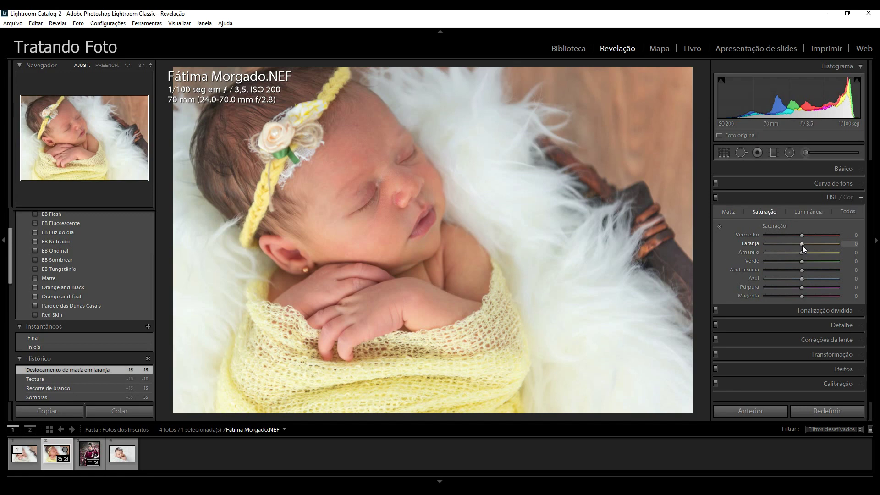
{"action": "scroll", "coordinate": [803, 246], "scroll_direction": "down", "scroll_amount": 3}
{"action": "scroll", "coordinate": [802, 246], "scroll_direction": "down", "scroll_amount": 7}
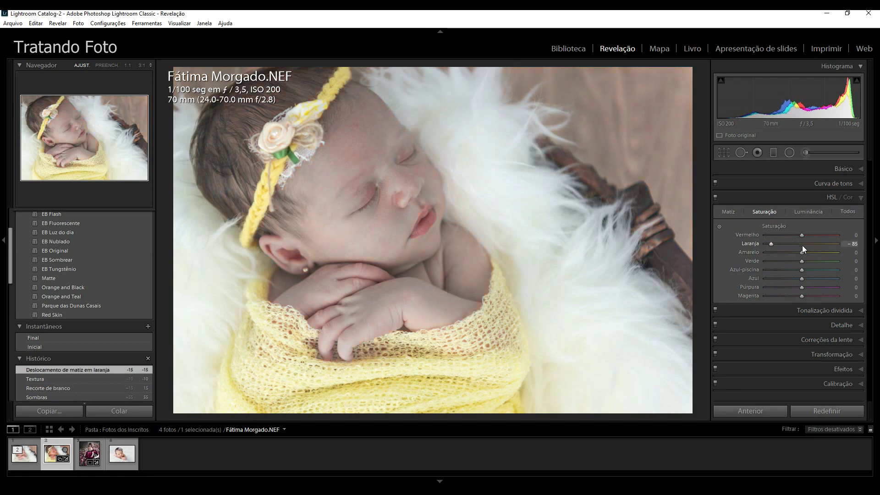
{"action": "scroll", "coordinate": [802, 246], "scroll_direction": "down", "scroll_amount": 7}
{"action": "scroll", "coordinate": [802, 246], "scroll_direction": "up", "scroll_amount": 5}
{"action": "scroll", "coordinate": [802, 246], "scroll_direction": "up", "scroll_amount": 5}
{"action": "scroll", "coordinate": [802, 246], "scroll_direction": "up", "scroll_amount": 5}
{"action": "scroll", "coordinate": [803, 246], "scroll_direction": "up", "scroll_amount": 1}
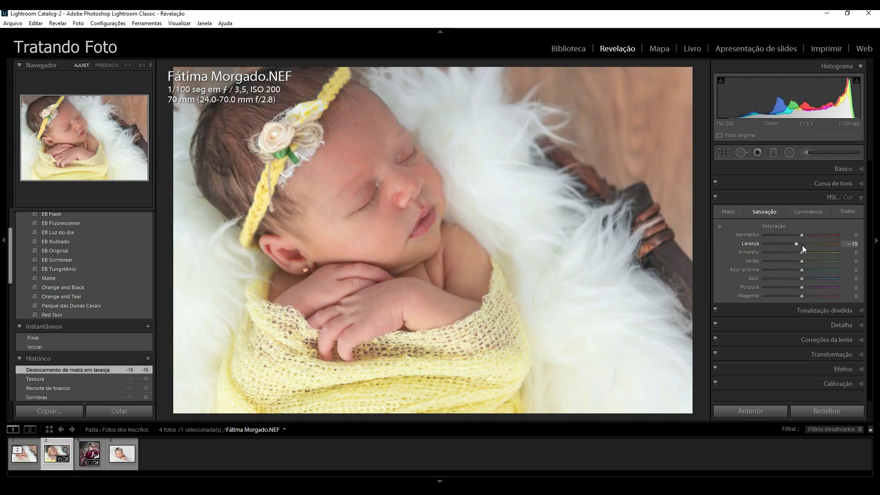
{"action": "scroll", "coordinate": [802, 246], "scroll_direction": "up", "scroll_amount": 1}
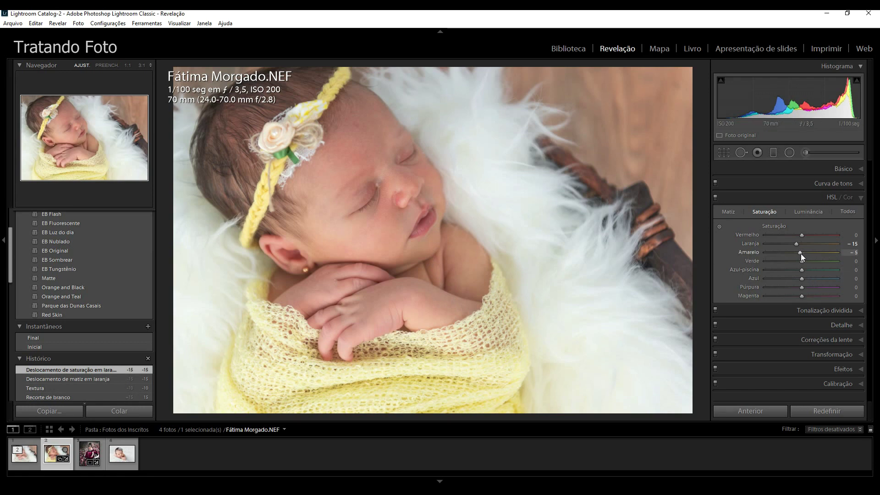
{"action": "key", "text": "shift+Down"}
{"action": "key", "text": "shift+Down"}
{"action": "key", "text": "shift+Down"}
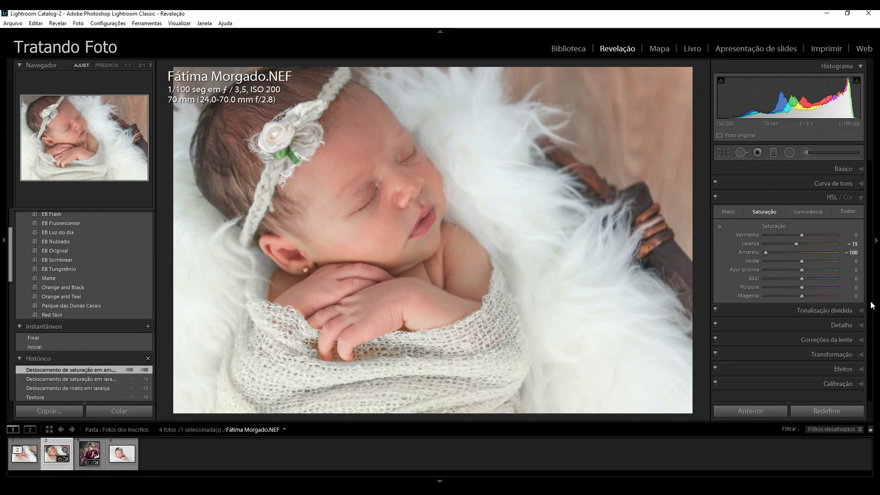
{"action": "left_click", "coordinate": [809, 214]}
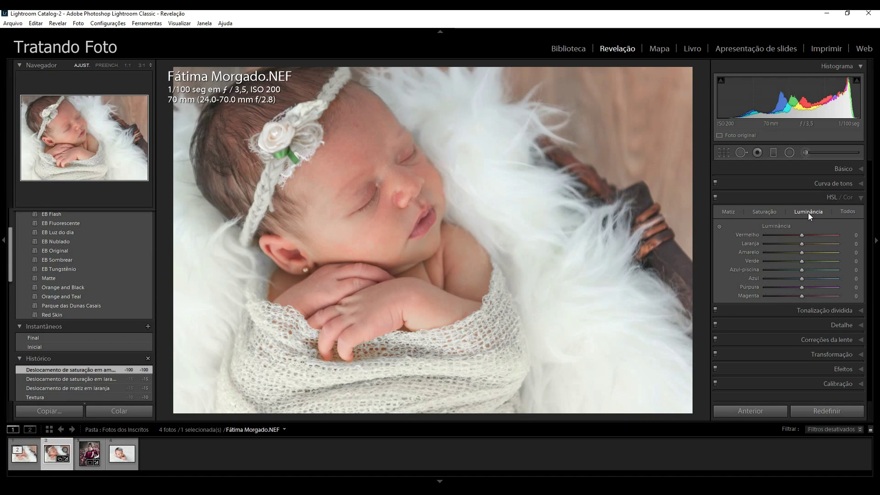
Step: Raise orange luminance to +20, then toggle the HSL panel off and on to compare
{"action": "scroll", "coordinate": [804, 243], "scroll_direction": "up", "scroll_amount": 4}
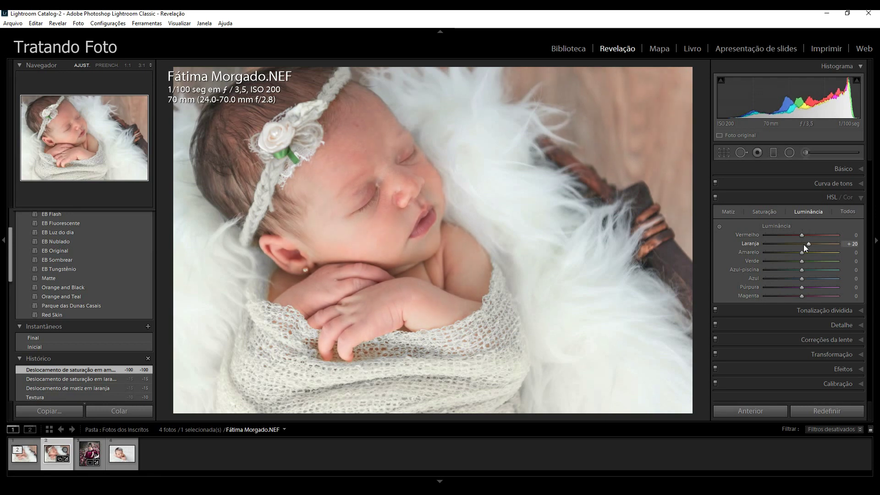
{"action": "left_click", "coordinate": [715, 198]}
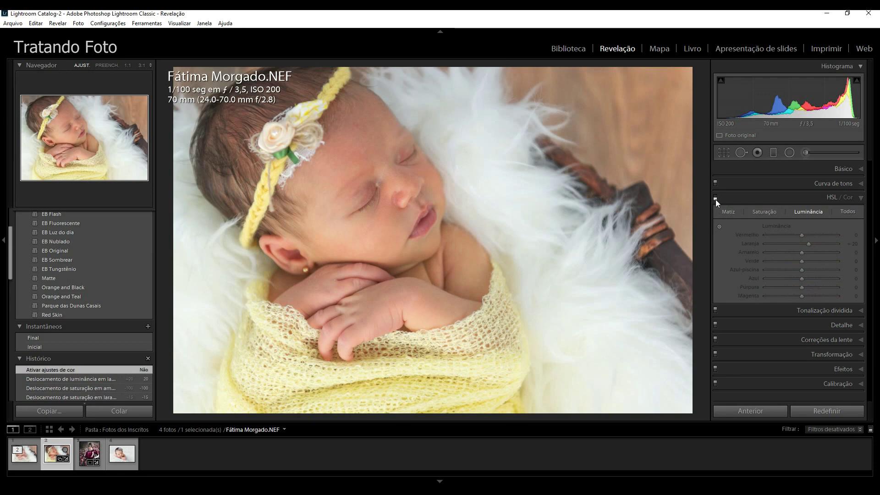
{"action": "left_click", "coordinate": [716, 198]}
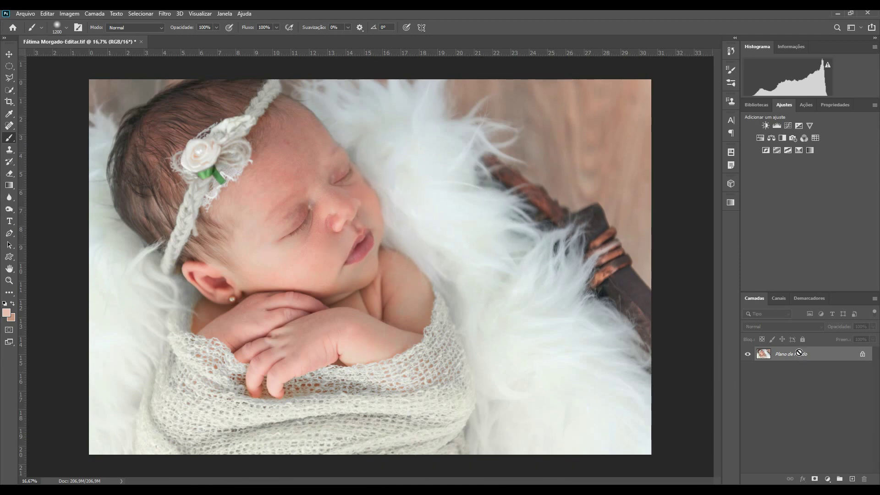
Step: Duplicate the background and warp the baby's cheek in Liquify with a size-300 Forward Warp brush
{"action": "key", "text": "ctrl+j"}
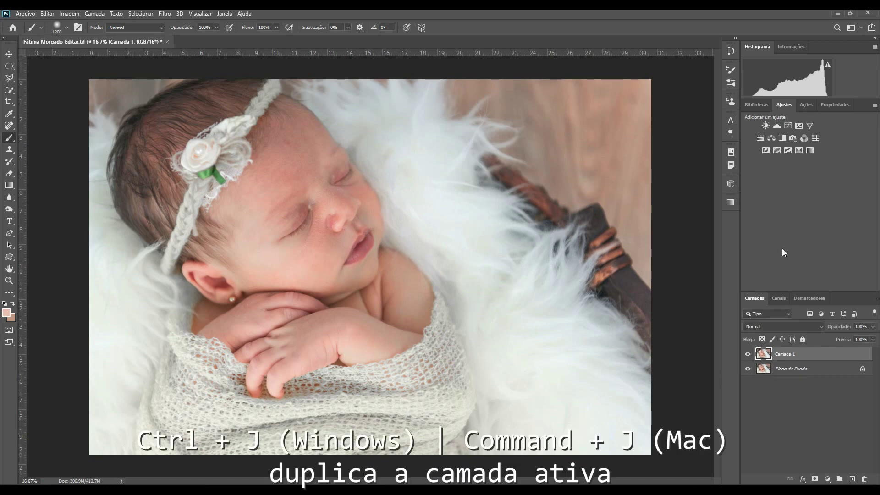
{"action": "left_click", "coordinate": [158, 15]}
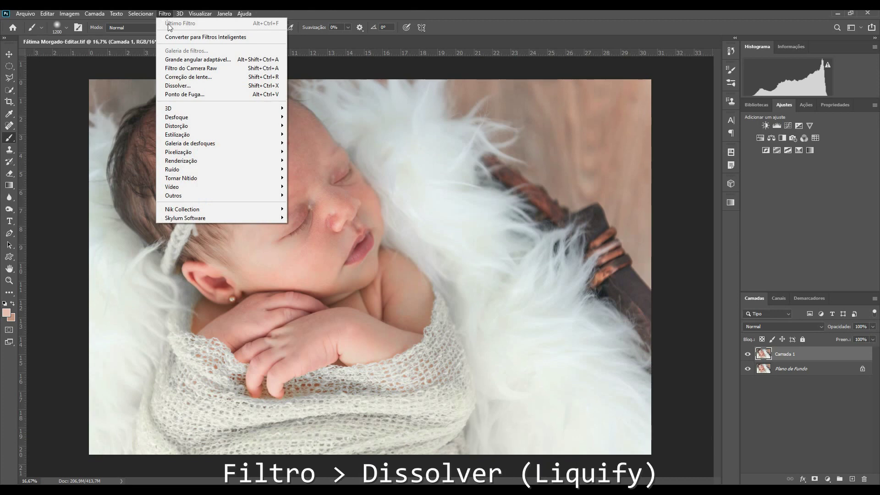
{"action": "left_click", "coordinate": [187, 85]}
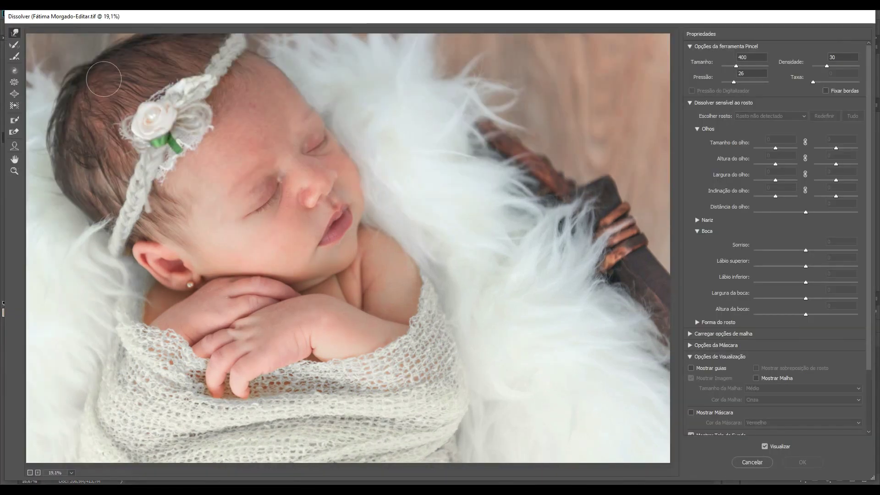
{"action": "left_click", "coordinate": [15, 32]}
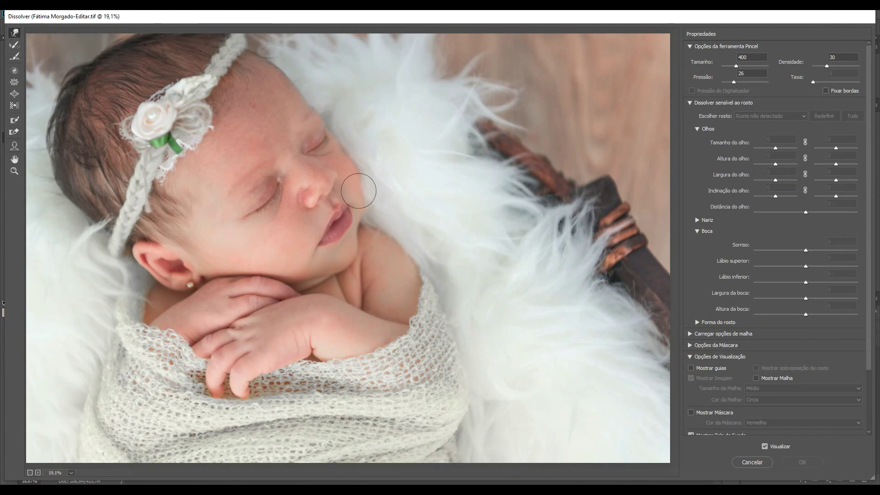
{"action": "key", "text": "bracketleft"}
{"action": "key", "text": "bracketleft"}
{"action": "left_click_drag", "start_coordinate": [359, 188], "coordinate": [367, 187]}
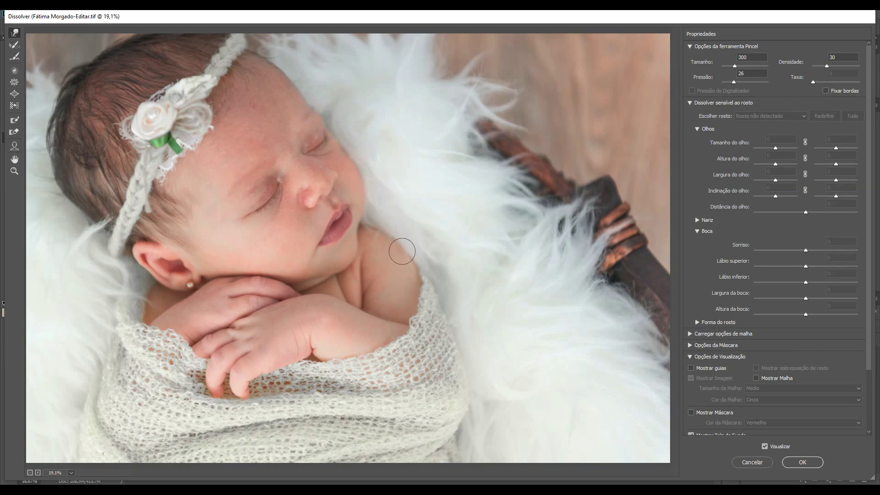
{"action": "left_click", "coordinate": [765, 446]}
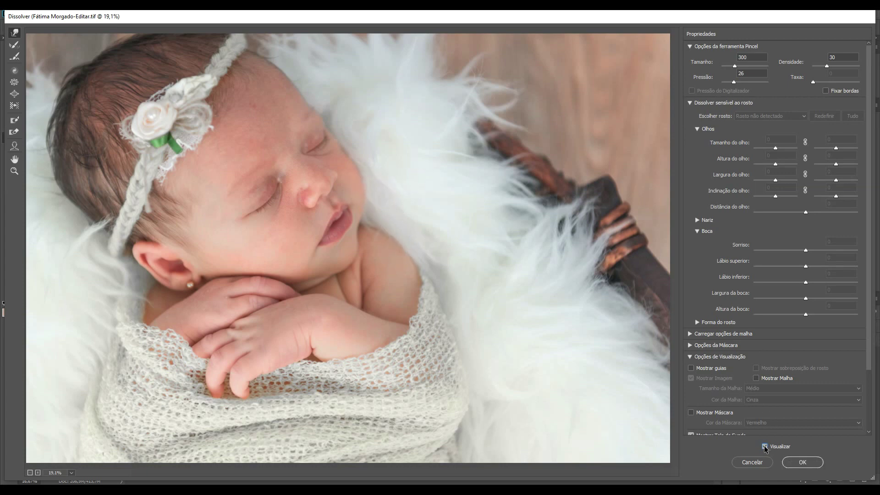
{"action": "left_click", "coordinate": [798, 463]}
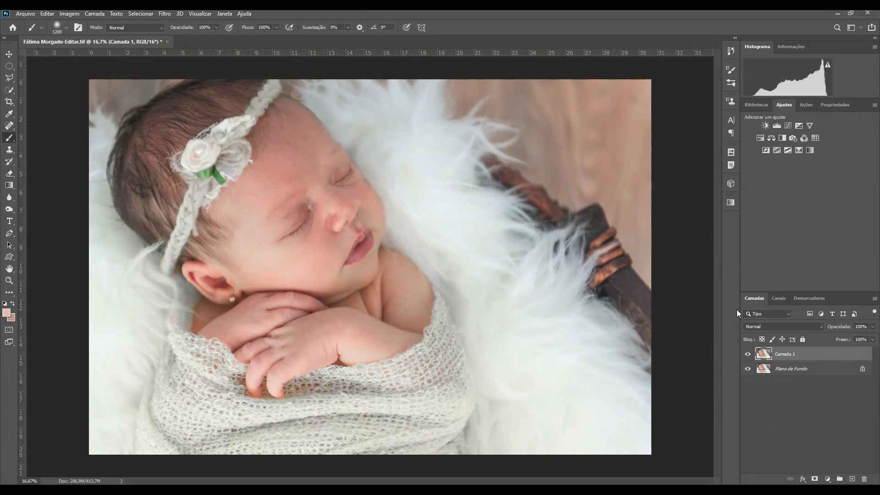
Step: Rename Camada 1 to Bochecha and duplicate it twice
{"action": "double_click", "coordinate": [786, 354]}
{"action": "type", "text": "Bo"}
{"action": "type", "text": "checha"}
{"action": "key", "text": "Return"}
{"action": "key", "text": "ctrl+j"}
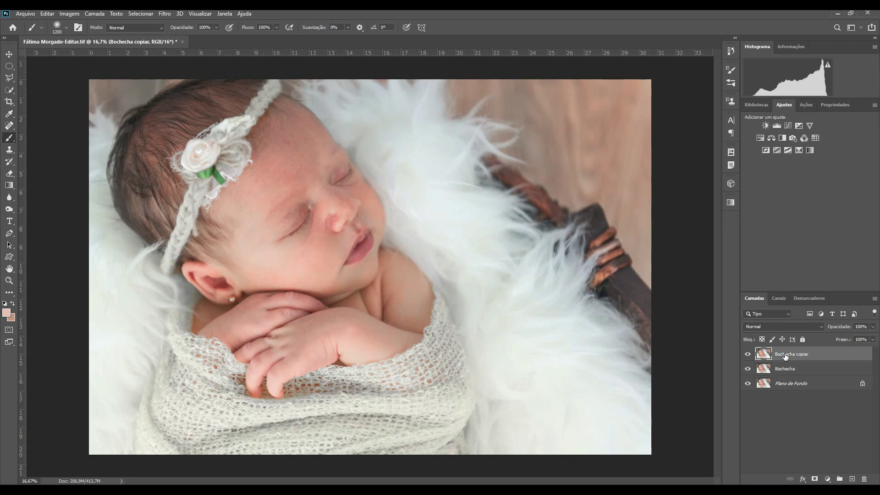
{"action": "key", "text": "ctrl+j"}
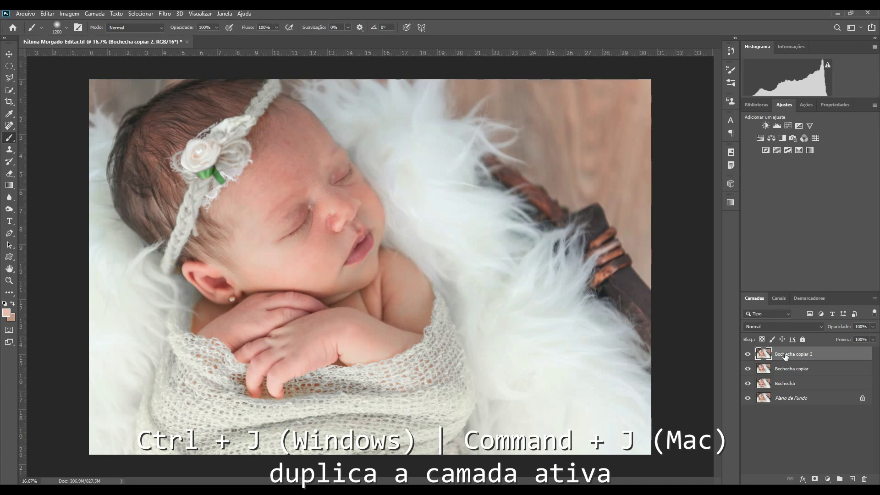
Step: Name the copies Desfoque and Detalhes, hide Detalhes, and select Desfoque
{"action": "double_click", "coordinate": [791, 369]}
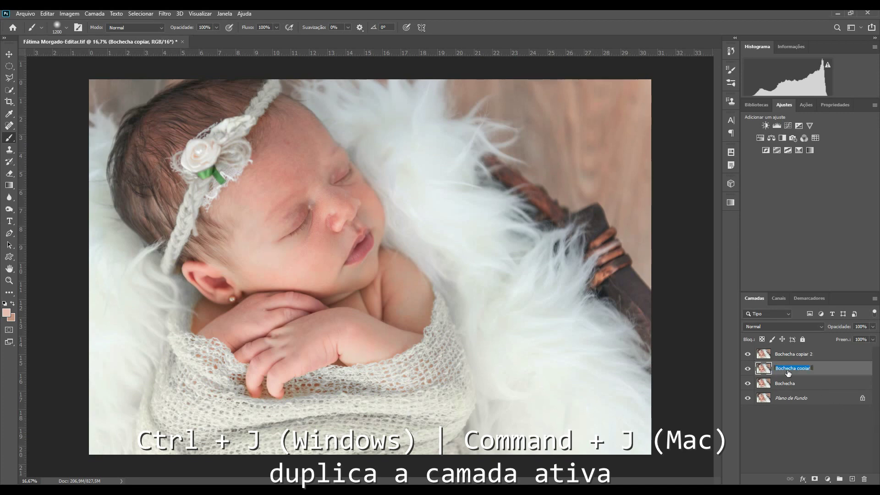
{"action": "type", "text": "Desfoque"}
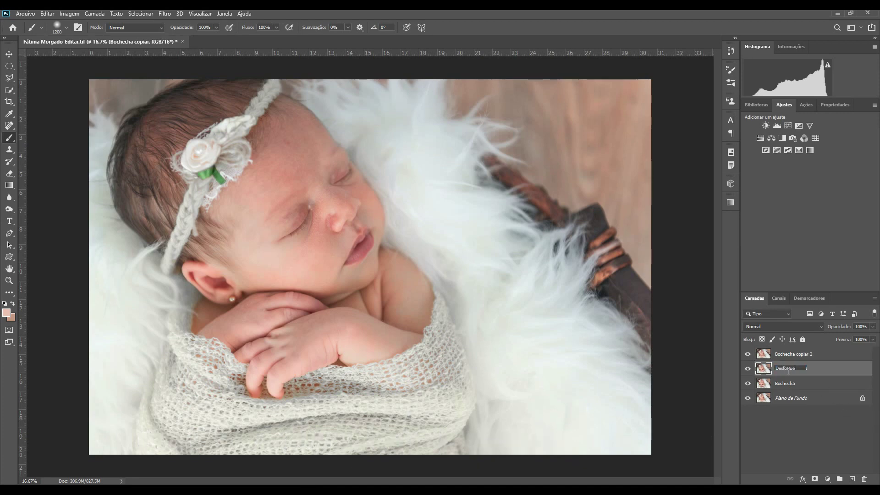
{"action": "key", "text": "Return"}
{"action": "double_click", "coordinate": [785, 353]}
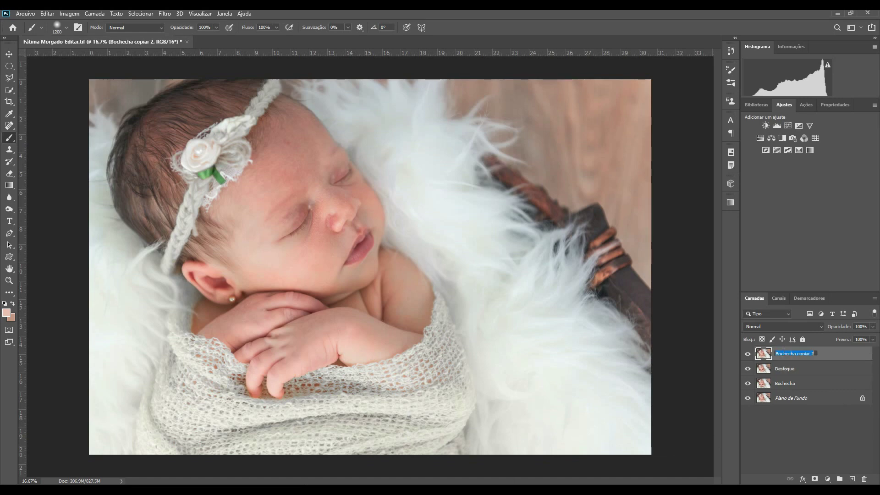
{"action": "type", "text": "Detalhes"}
{"action": "key", "text": "Return"}
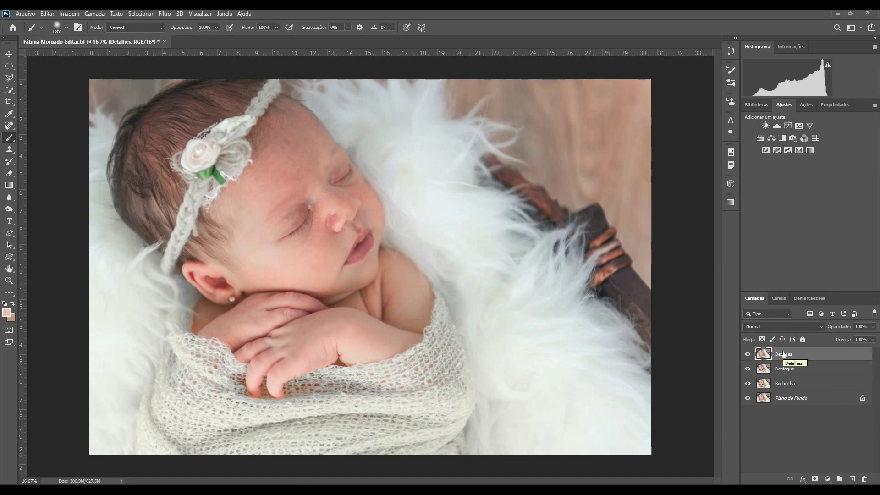
{"action": "left_click", "coordinate": [748, 355]}
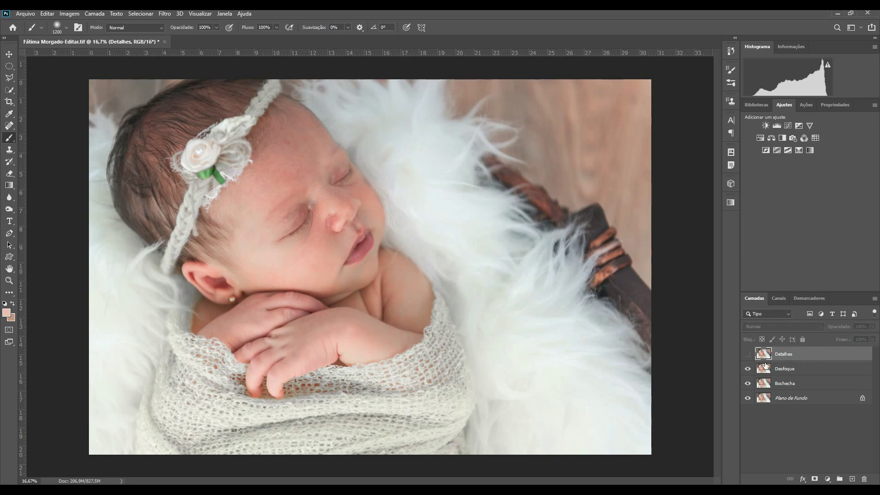
{"action": "left_click", "coordinate": [779, 369]}
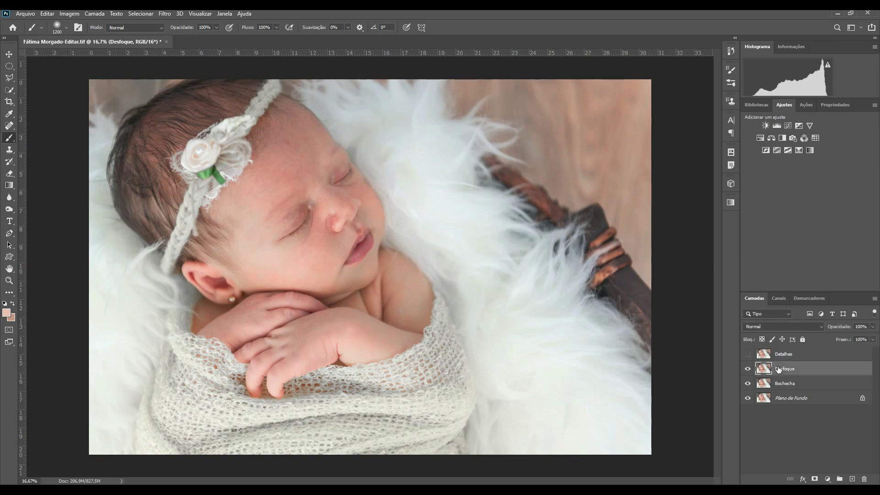
Step: Apply an 18-pixel Gaussian Blur to Desfoque and make Detalhes visible again
{"action": "left_click", "coordinate": [164, 16]}
{"action": "mouse_move", "coordinate": [176, 117]}
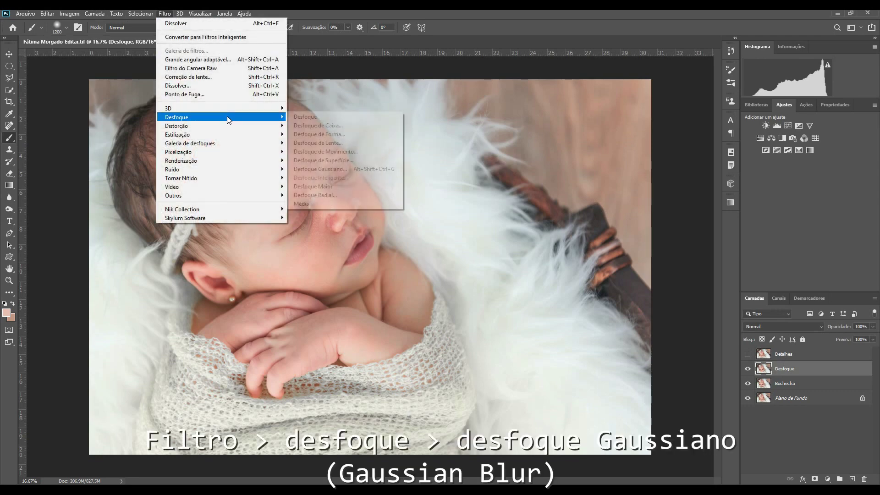
{"action": "left_click", "coordinate": [337, 170]}
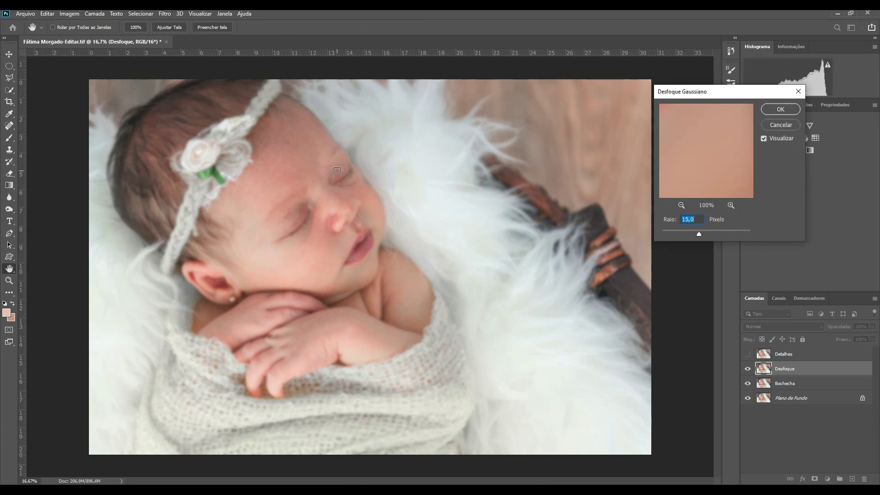
{"action": "type", "text": "18"}
{"action": "key", "text": "Return"}
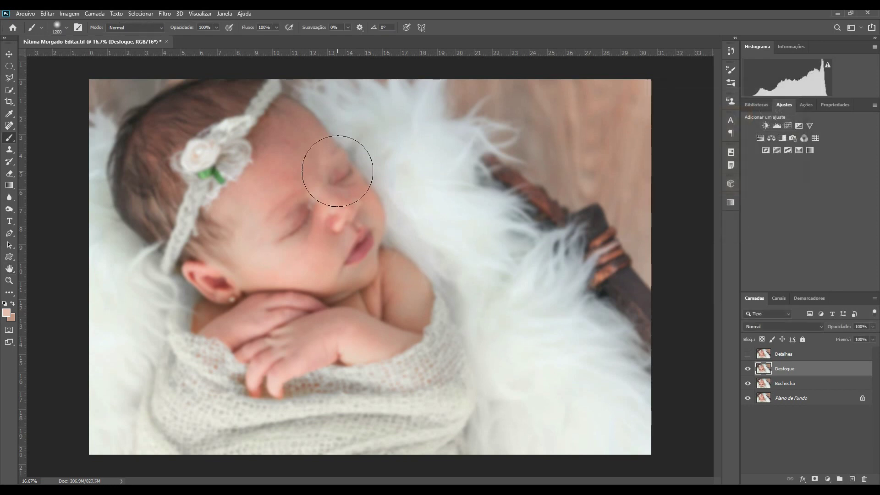
{"action": "left_click", "coordinate": [748, 354]}
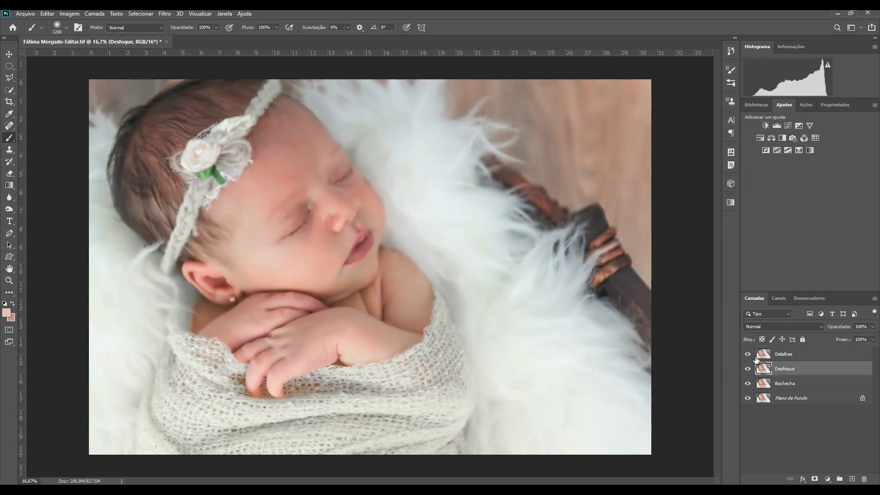
Step: Use Apply Image on Detalhes to subtract Desfoque at scale 2, offset 128
{"action": "left_click", "coordinate": [781, 358]}
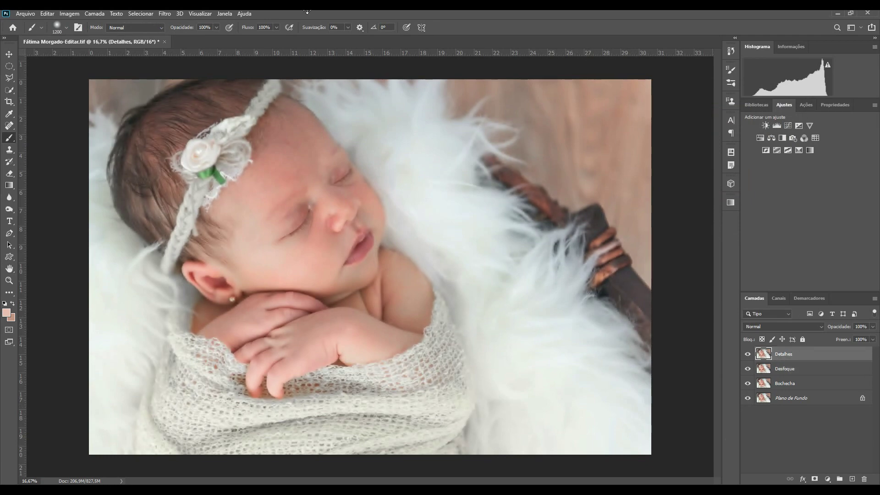
{"action": "left_click", "coordinate": [70, 15]}
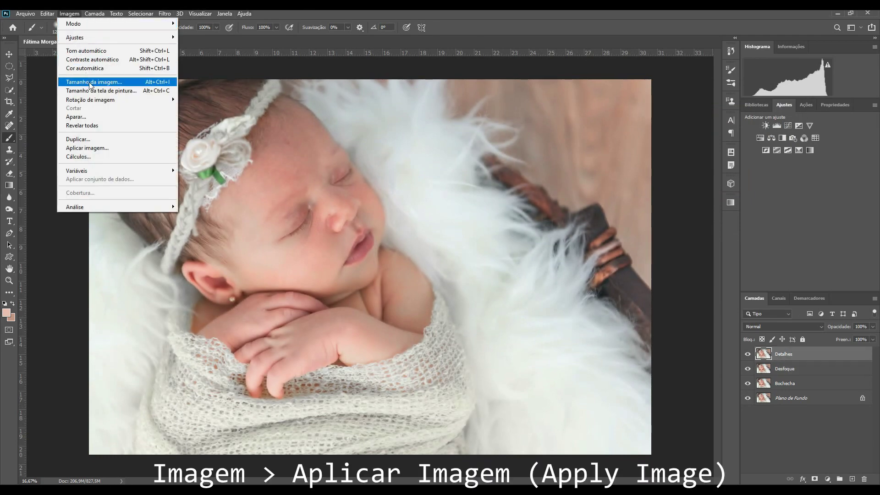
{"action": "left_click", "coordinate": [105, 148]}
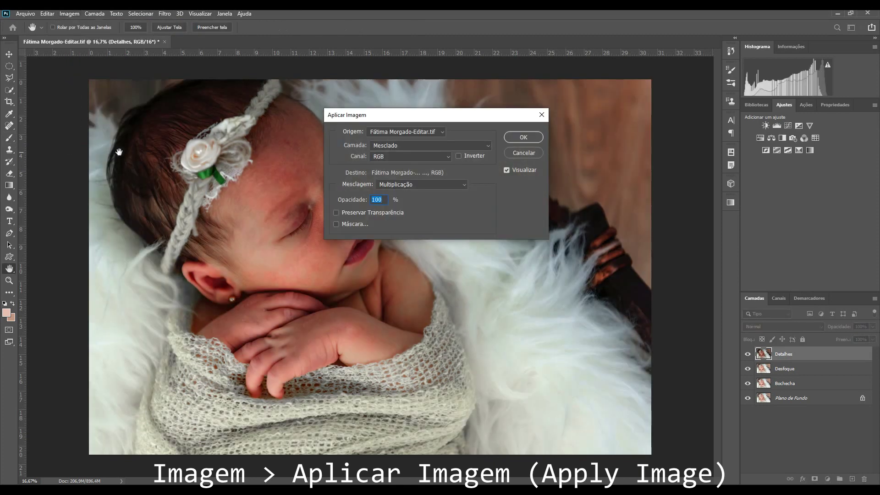
{"action": "left_click", "coordinate": [389, 146]}
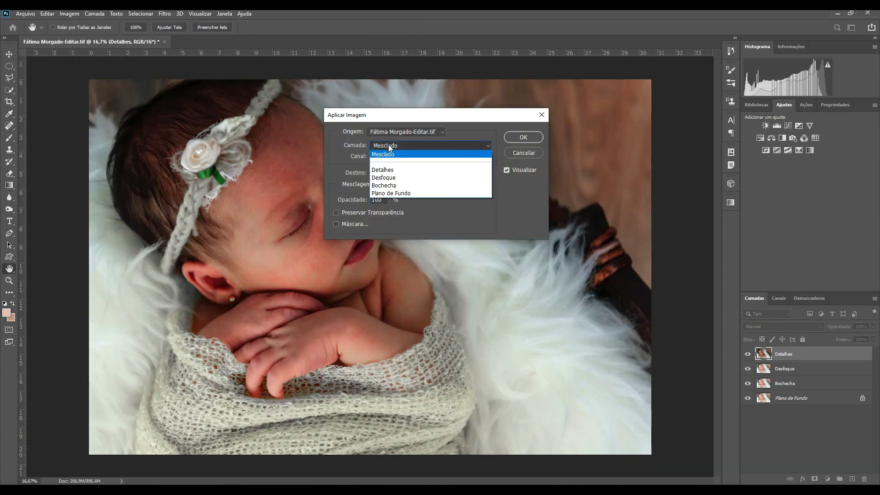
{"action": "left_click", "coordinate": [398, 178]}
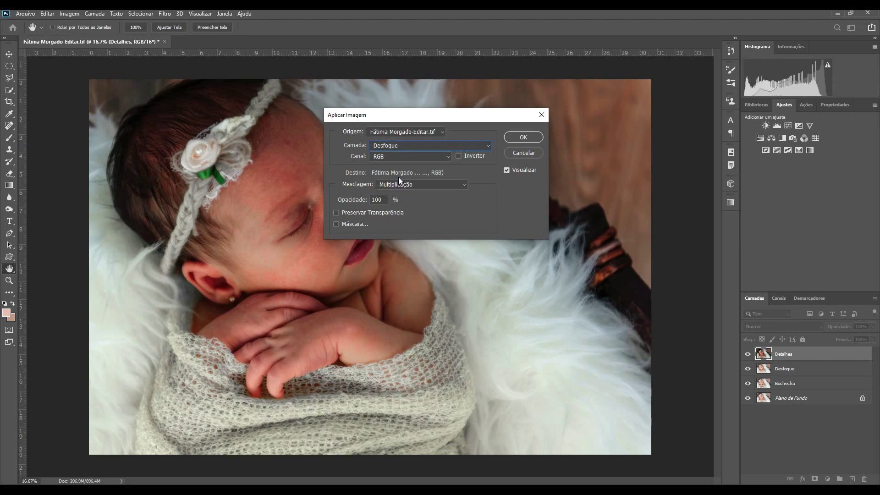
{"action": "left_click", "coordinate": [409, 185]}
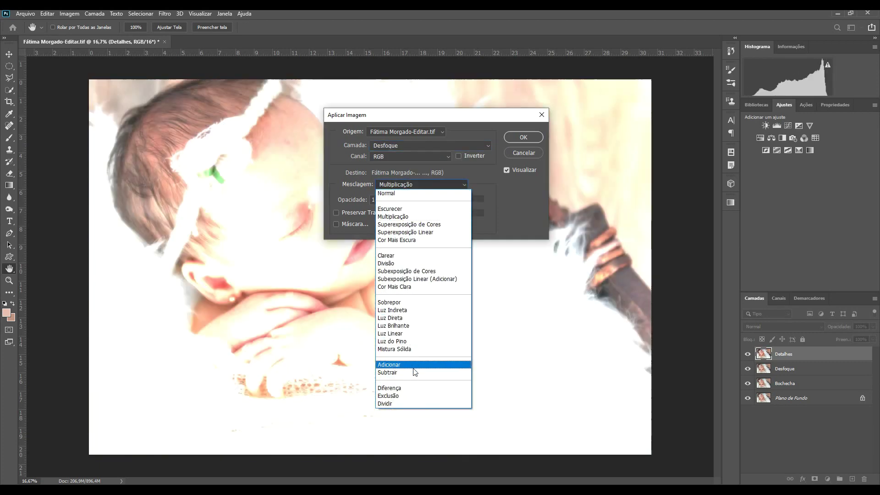
{"action": "left_click", "coordinate": [413, 372]}
{"action": "type", "text": "128"}
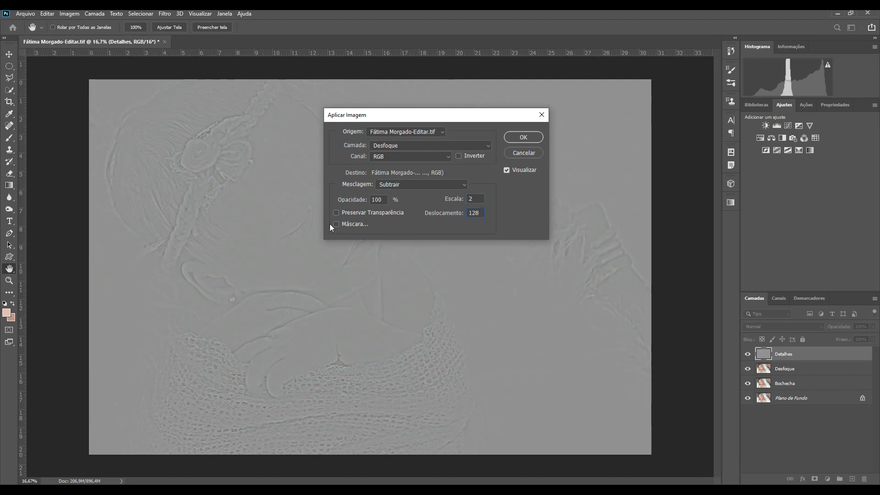
{"action": "left_click", "coordinate": [531, 139]}
{"action": "key", "text": "b"}
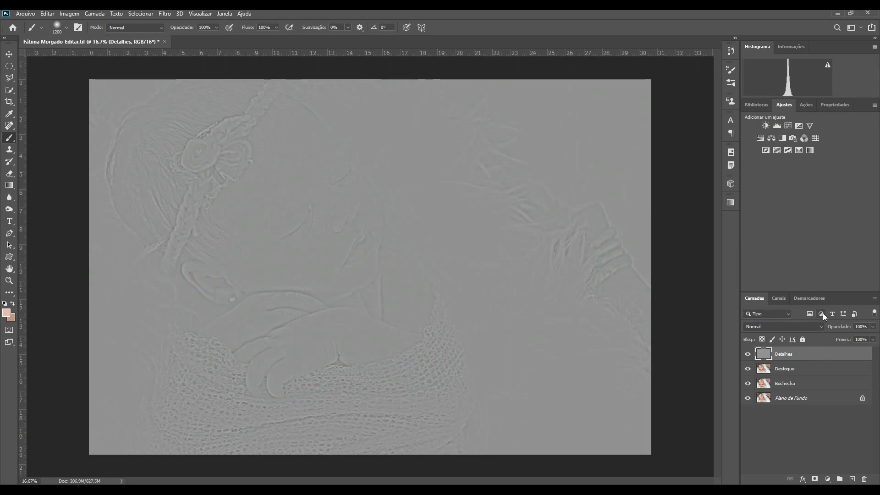
Step: Set Detalhes to Luz Linear blending and group it with Desfoque
{"action": "left_click", "coordinate": [822, 328]}
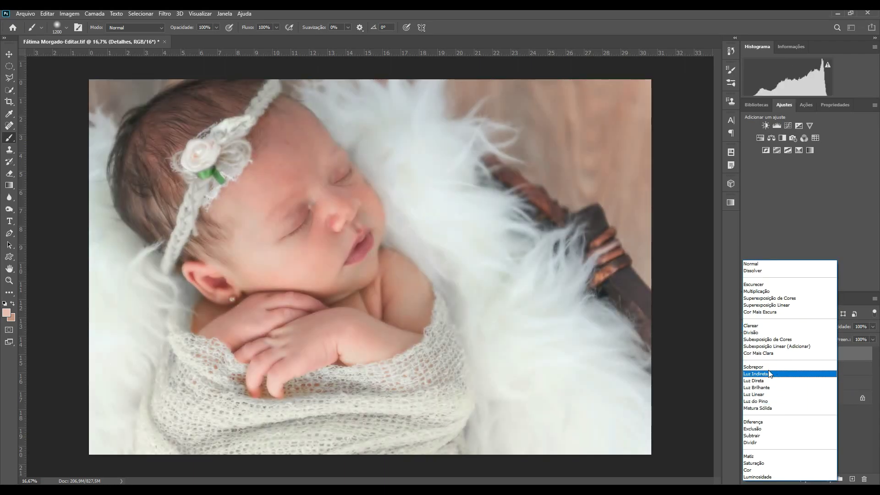
{"action": "left_click", "coordinate": [764, 395]}
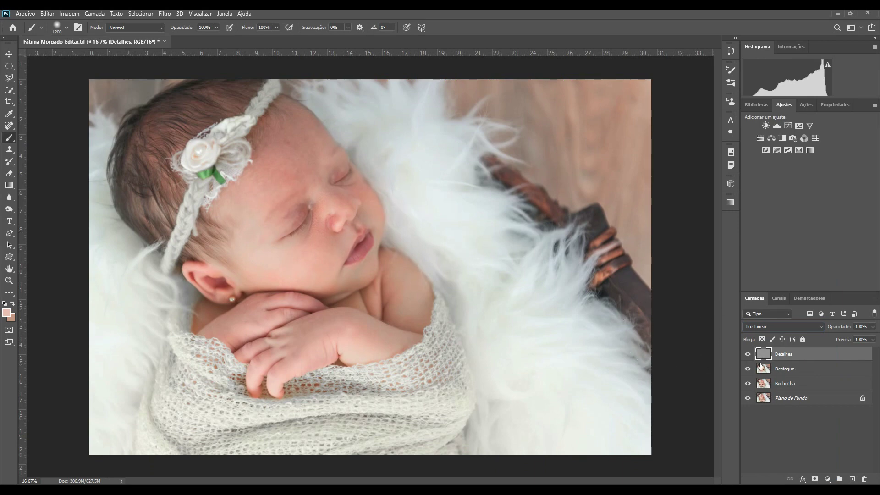
{"action": "left_click", "coordinate": [813, 370], "text": "shift"}
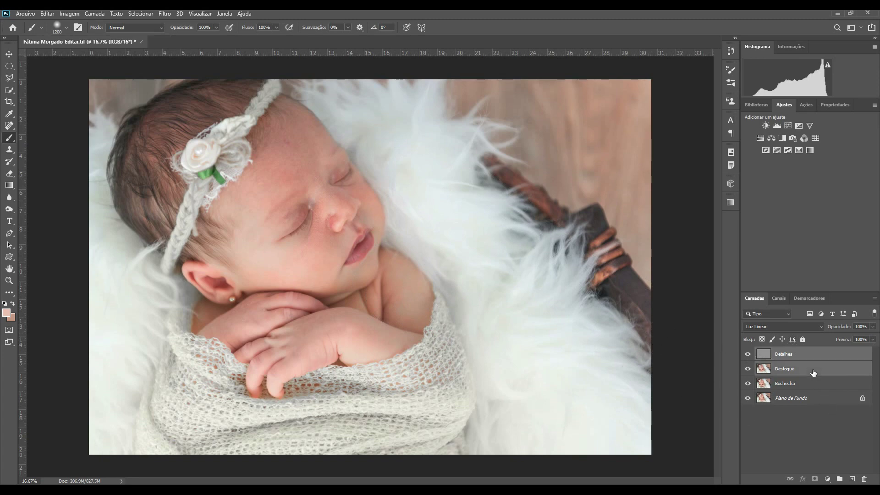
{"action": "key", "text": "ctrl+g"}
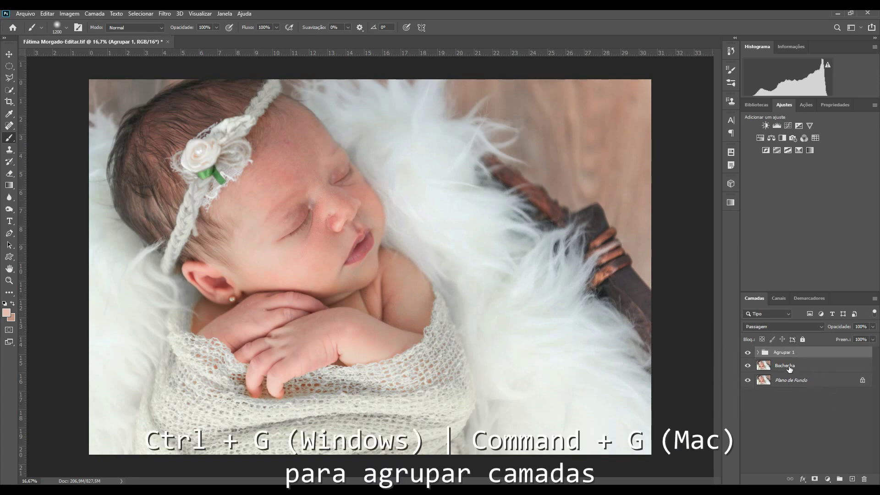
Step: Toggle the new group's visibility off and on to compare the result
{"action": "left_click", "coordinate": [748, 353]}
{"action": "left_click", "coordinate": [748, 352]}
{"action": "left_click", "coordinate": [748, 352]}
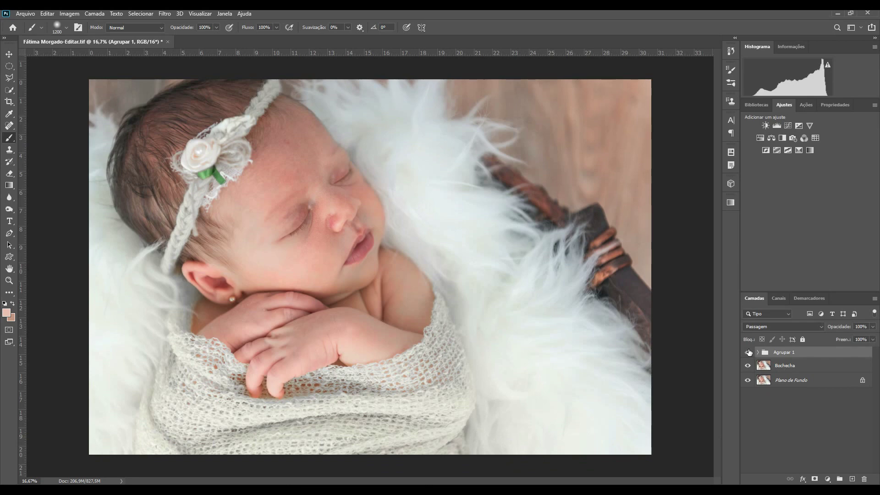
Step: Rename the group 'Sep Freq', expand it and hide its Detalhes layer
{"action": "double_click", "coordinate": [779, 353]}
{"action": "type", "text": "Sep Fr"}
{"action": "type", "text": "eq"}
{"action": "key", "text": "Return"}
{"action": "left_click", "coordinate": [759, 355]}
{"action": "left_click", "coordinate": [748, 366]}
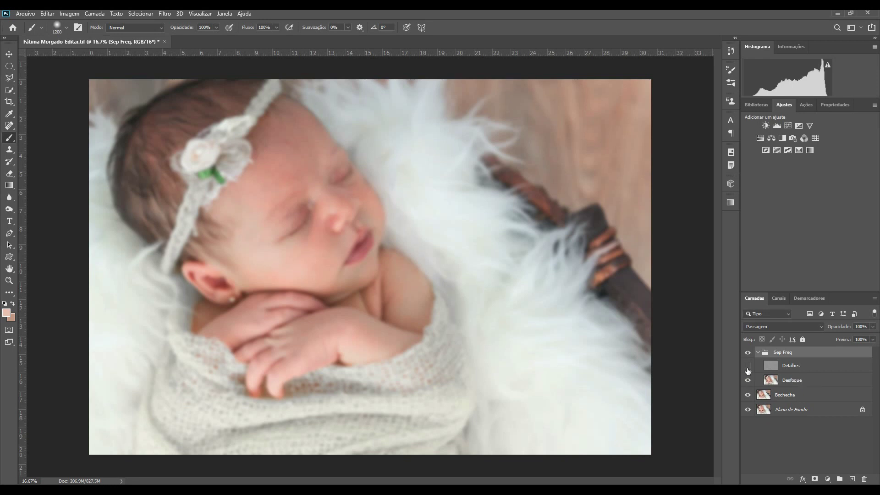
Step: On Desfoque, sample the forehead skin tone and paint it evenly across the forehead at 3% flow
{"action": "left_click", "coordinate": [785, 379]}
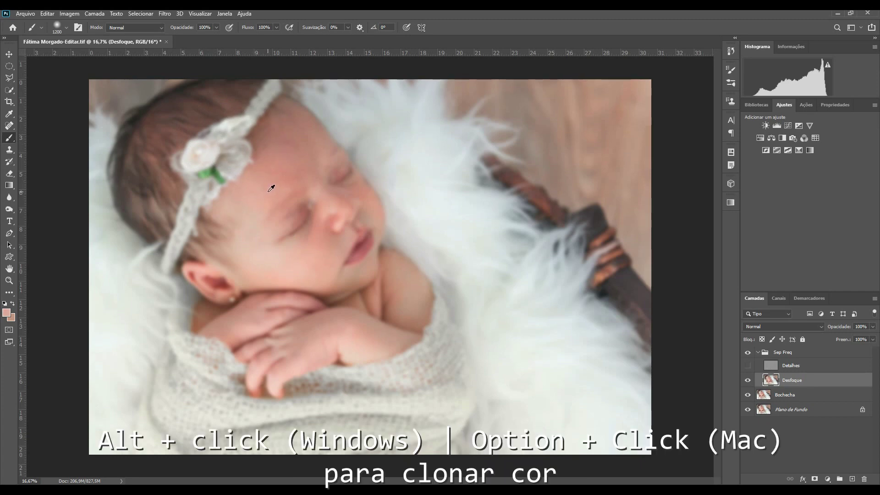
{"action": "left_click", "coordinate": [271, 188], "text": "alt"}
{"action": "mouse_move", "coordinate": [264, 189]}
{"action": "left_mouse_down"}
{"action": "mouse_move", "coordinate": [292, 152]}
{"action": "mouse_move", "coordinate": [299, 166]}
{"action": "mouse_move", "coordinate": [298, 158]}
{"action": "left_mouse_up"}
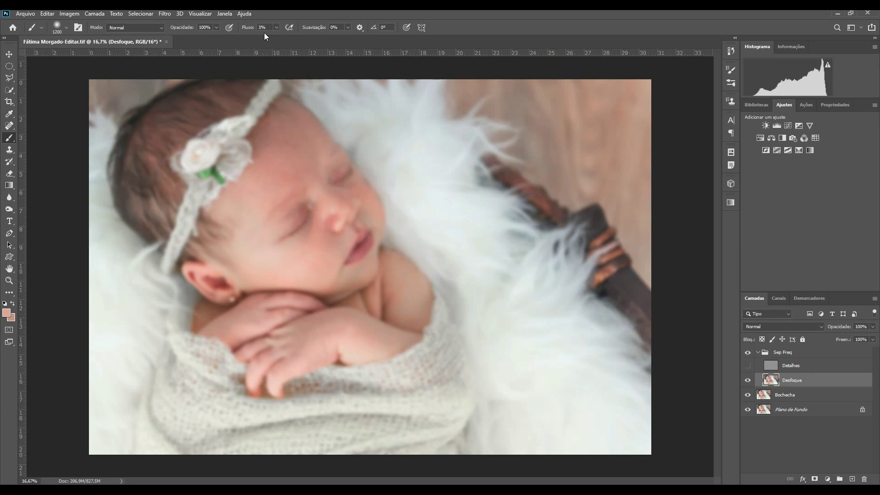
{"action": "key", "text": "bracketleft"}
{"action": "key", "text": "bracketleft"}
{"action": "key", "text": "bracketleft"}
{"action": "mouse_move", "coordinate": [287, 177]}
{"action": "left_mouse_down"}
{"action": "mouse_move", "coordinate": [294, 138]}
{"action": "mouse_move", "coordinate": [285, 153]}
{"action": "mouse_move", "coordinate": [298, 137]}
{"action": "mouse_move", "coordinate": [297, 155]}
{"action": "mouse_move", "coordinate": [267, 180]}
{"action": "mouse_move", "coordinate": [281, 179]}
{"action": "mouse_move", "coordinate": [299, 147]}
{"action": "mouse_move", "coordinate": [282, 154]}
{"action": "mouse_move", "coordinate": [295, 141]}
{"action": "mouse_move", "coordinate": [269, 191]}
{"action": "mouse_move", "coordinate": [272, 178]}
{"action": "left_mouse_up"}
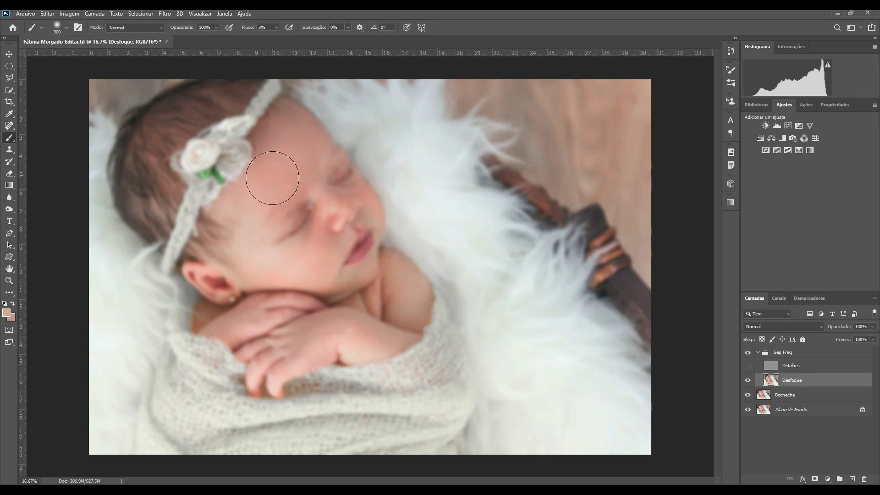
{"action": "key", "text": "bracketleft"}
{"action": "key", "text": "bracketleft"}
{"action": "key", "text": "bracketleft"}
{"action": "key", "text": "bracketleft"}
{"action": "key", "text": "bracketleft"}
{"action": "key", "text": "bracketleft"}
{"action": "key", "text": "bracketleft"}
{"action": "key", "text": "bracketleft"}
Step: Sample cheek and nose skin tones, resizing the brush to fit each area
{"action": "left_click", "coordinate": [287, 223]}
{"action": "left_click", "coordinate": [330, 168], "text": "alt"}
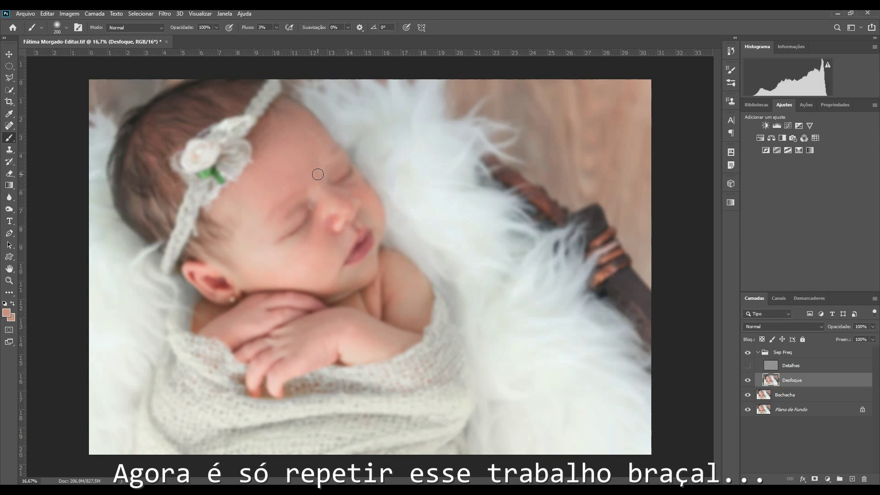
{"action": "left_click", "coordinate": [329, 215], "text": "alt"}
{"action": "key", "text": "bracketright"}
{"action": "key", "text": "bracketright"}
{"action": "key", "text": "bracketright"}
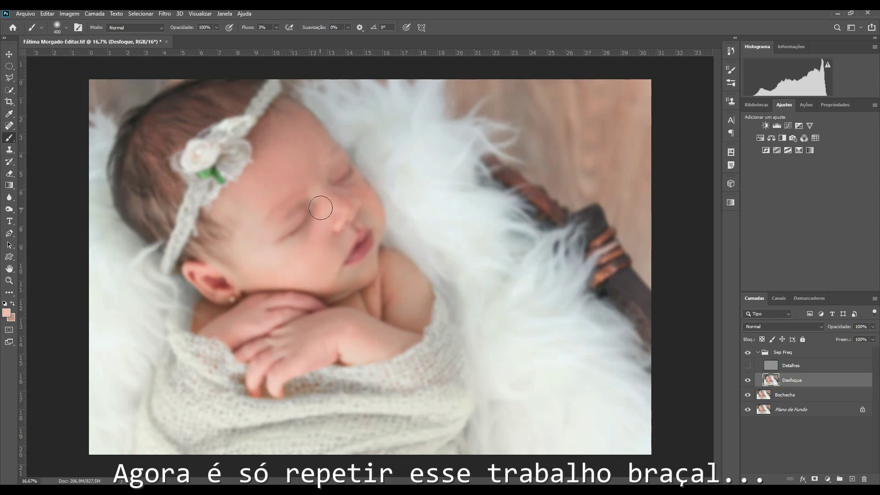
{"action": "left_click", "coordinate": [263, 212], "text": "alt"}
{"action": "key", "text": "bracketleft"}
{"action": "key", "text": "bracketleft"}
{"action": "key", "text": "bracketleft"}
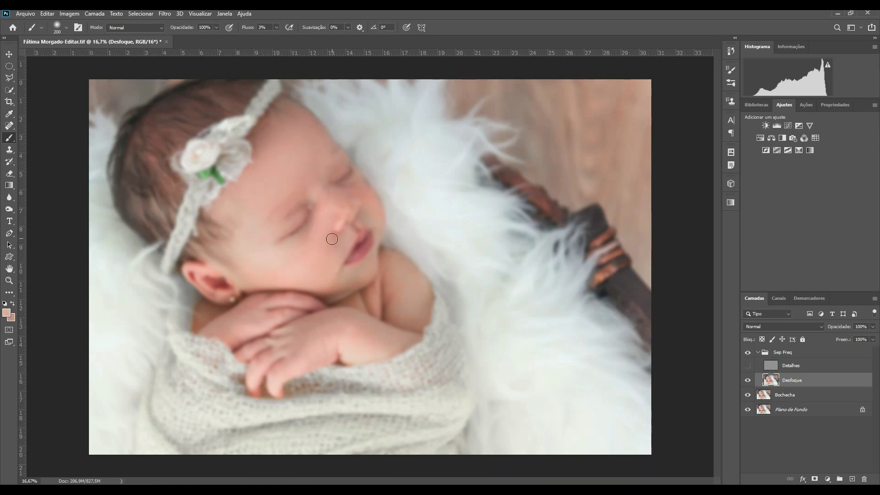
{"action": "key", "text": "bracketright"}
{"action": "key", "text": "bracketright"}
{"action": "key", "text": "bracketright"}
{"action": "key", "text": "bracketright"}
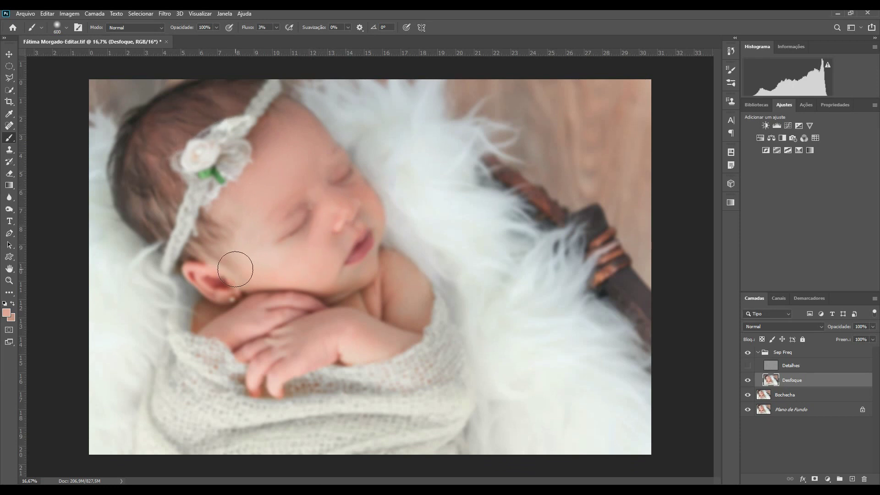
{"action": "key", "text": "bracketleft"}
{"action": "key", "text": "bracketleft"}
{"action": "key", "text": "bracketleft"}
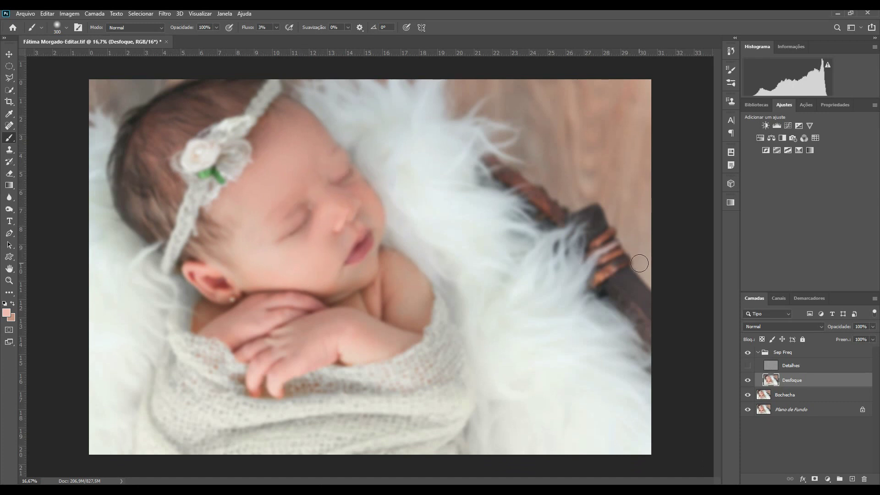
Step: Show Detalhes again, compare Sep Freq on and off, zoom into the nose and select Detalhes
{"action": "left_click", "coordinate": [748, 366]}
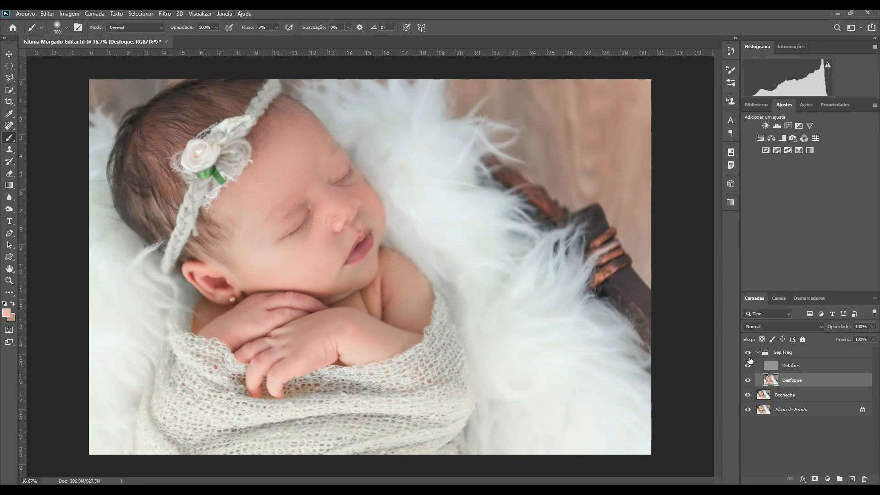
{"action": "left_click", "coordinate": [748, 353]}
{"action": "left_click", "coordinate": [749, 353]}
{"action": "left_click", "coordinate": [750, 353]}
{"action": "left_click", "coordinate": [749, 352]}
{"action": "left_click", "coordinate": [752, 353]}
{"action": "left_click", "coordinate": [751, 353]}
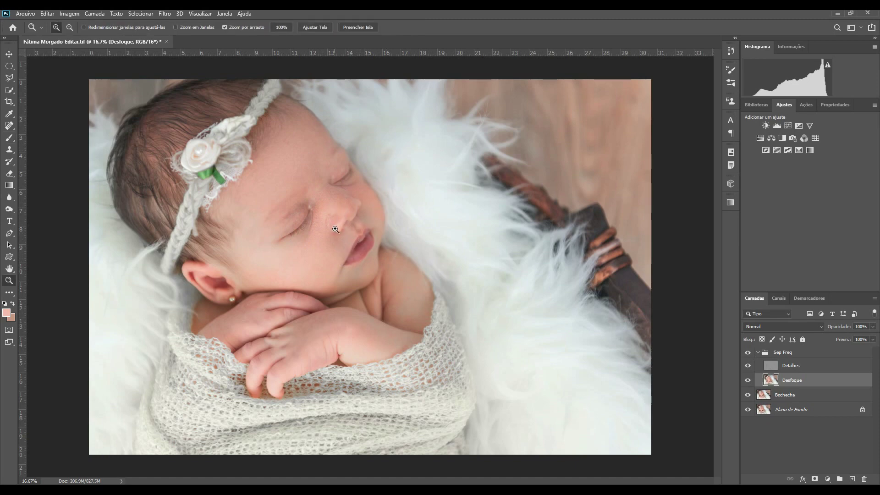
{"action": "left_click_drag", "start_coordinate": [338, 220], "coordinate": [347, 204]}
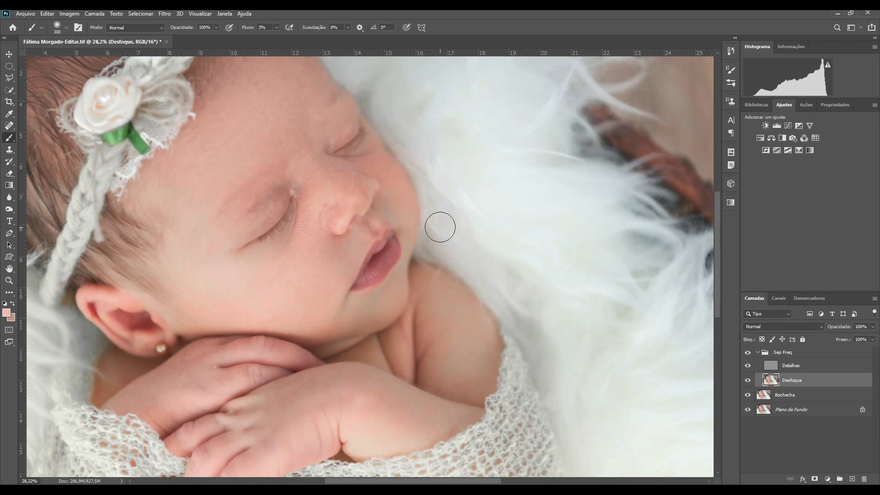
{"action": "left_click", "coordinate": [782, 366]}
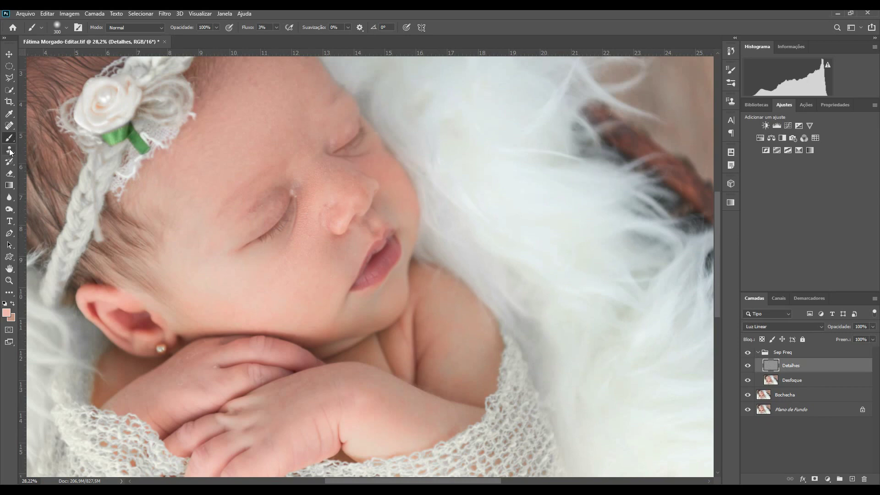
Step: Spot-heal the dark dots on the nose, inner eye corner and eyelid crease, then compare
{"action": "left_click", "coordinate": [9, 125]}
{"action": "right_click", "coordinate": [9, 125]}
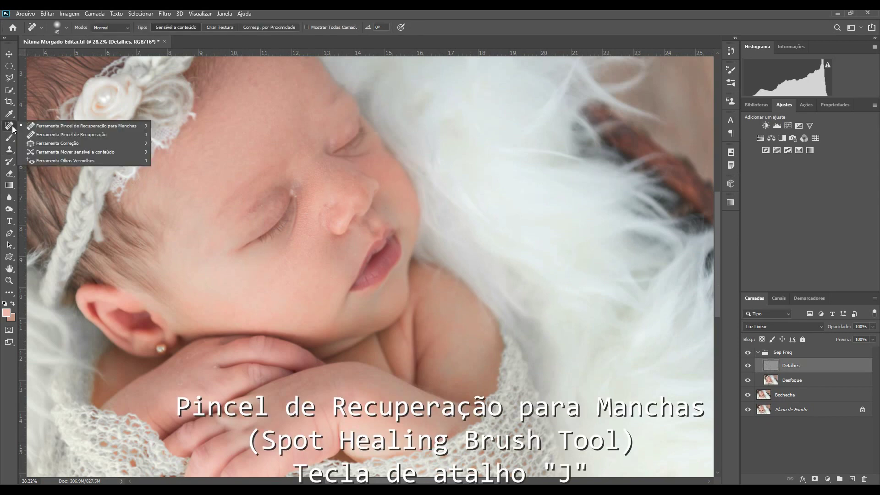
{"action": "left_click", "coordinate": [46, 127]}
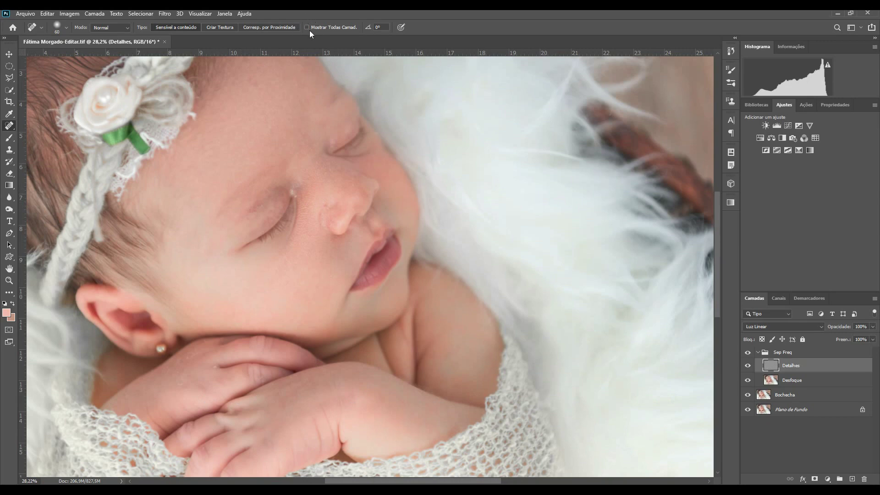
{"action": "left_click", "coordinate": [326, 208]}
{"action": "left_click_drag", "start_coordinate": [337, 205], "coordinate": [326, 215]}
{"action": "left_click_drag", "start_coordinate": [293, 190], "coordinate": [298, 191]}
{"action": "left_click_drag", "start_coordinate": [352, 122], "coordinate": [344, 132]}
{"action": "left_click", "coordinate": [748, 354]}
{"action": "left_click", "coordinate": [749, 353]}
Step: Set the foreground colour to neutral 50% grey (#808080) and switch to the Brush
{"action": "left_click", "coordinate": [9, 139]}
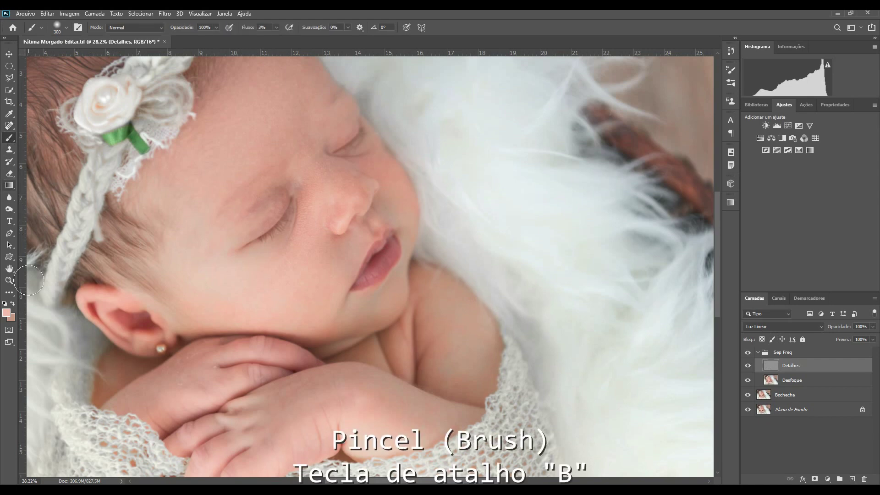
{"action": "left_click", "coordinate": [6, 313]}
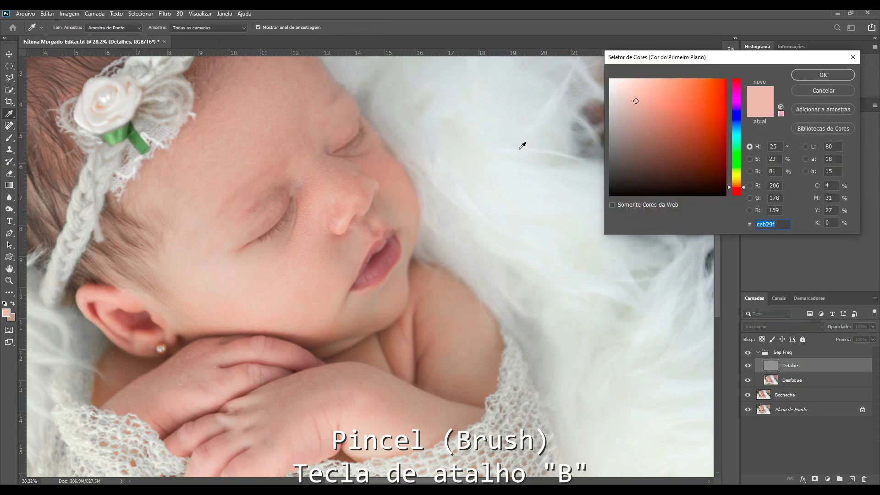
{"action": "left_click", "coordinate": [766, 145]}
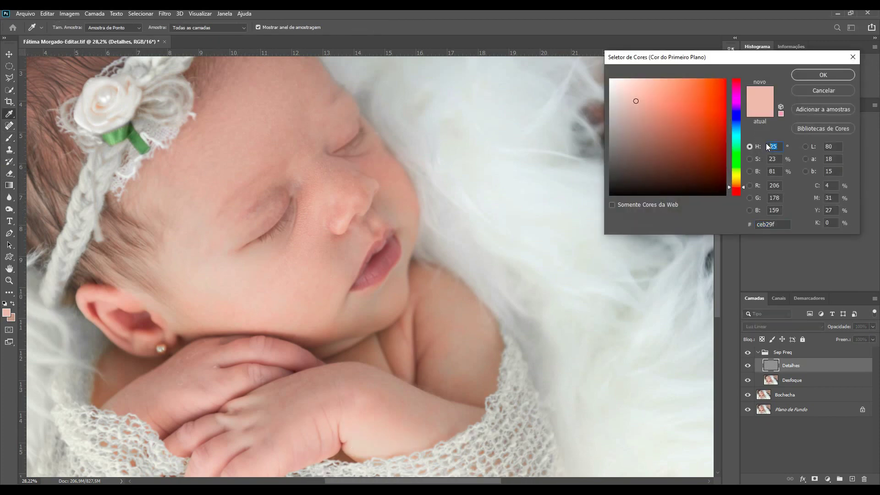
{"action": "type", "text": "0"}
{"action": "left_click", "coordinate": [780, 161]}
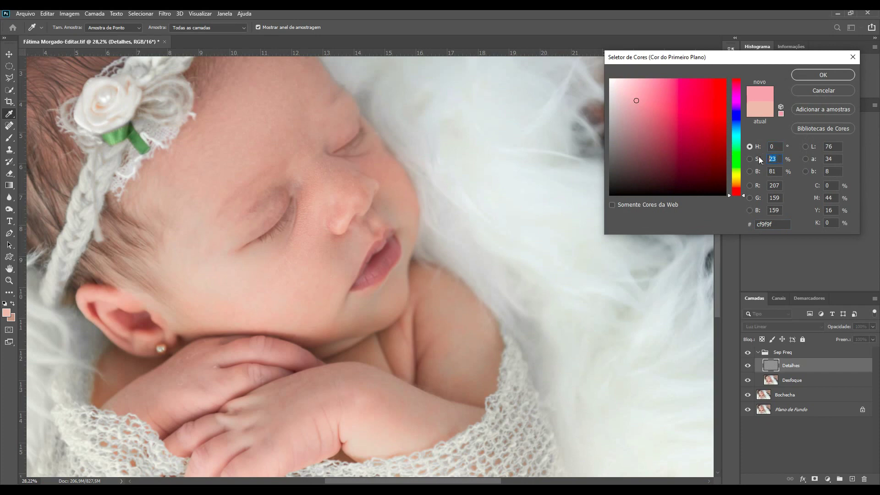
{"action": "type", "text": "0"}
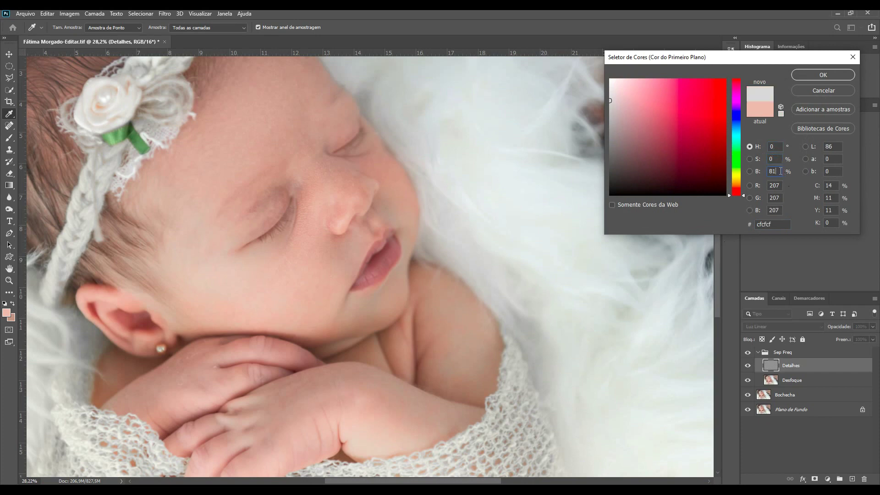
{"action": "type", "text": "50"}
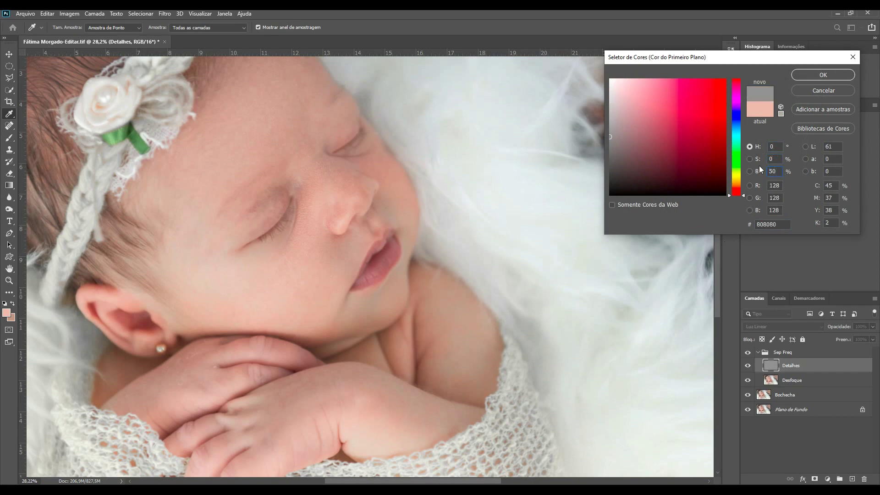
{"action": "key", "text": "Return"}
{"action": "key", "text": "b"}
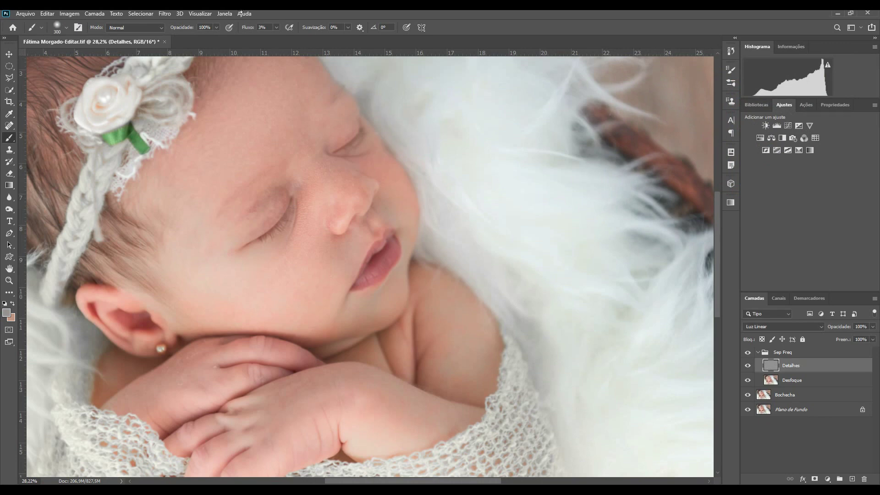
Step: Paint 50% grey over the eyelid on Detalhes with a 250-px brush
{"action": "key", "text": "bracketleft"}
{"action": "mouse_move", "coordinate": [258, 205]}
{"action": "left_mouse_down"}
{"action": "mouse_move", "coordinate": [240, 216]}
{"action": "mouse_move", "coordinate": [248, 222]}
{"action": "mouse_move", "coordinate": [269, 196]}
{"action": "mouse_move", "coordinate": [262, 196]}
{"action": "mouse_move", "coordinate": [275, 197]}
{"action": "mouse_move", "coordinate": [256, 216]}
{"action": "mouse_move", "coordinate": [261, 225]}
{"action": "mouse_move", "coordinate": [268, 190]}
{"action": "mouse_move", "coordinate": [241, 218]}
{"action": "mouse_move", "coordinate": [346, 141]}
{"action": "mouse_move", "coordinate": [306, 157]}
{"action": "mouse_move", "coordinate": [266, 217]}
{"action": "mouse_move", "coordinate": [275, 180]}
{"action": "mouse_move", "coordinate": [246, 222]}
{"action": "mouse_move", "coordinate": [304, 203]}
{"action": "mouse_move", "coordinate": [339, 143]}
{"action": "mouse_move", "coordinate": [288, 153]}
{"action": "mouse_move", "coordinate": [263, 103]}
{"action": "left_mouse_up"}
{"action": "key", "text": "bracketright"}
{"action": "key", "text": "bracketright"}
{"action": "key", "text": "bracketright"}
{"action": "key", "text": "bracketleft"}
{"action": "key", "text": "bracketleft"}
{"action": "key", "text": "bracketleft"}
{"action": "key", "text": "bracketleft"}
{"action": "key", "text": "bracketleft"}
Step: On Desfoque, sample nearby skin and even out tones over the eyelid, eye, cheek and nose tip
{"action": "left_click", "coordinate": [791, 383]}
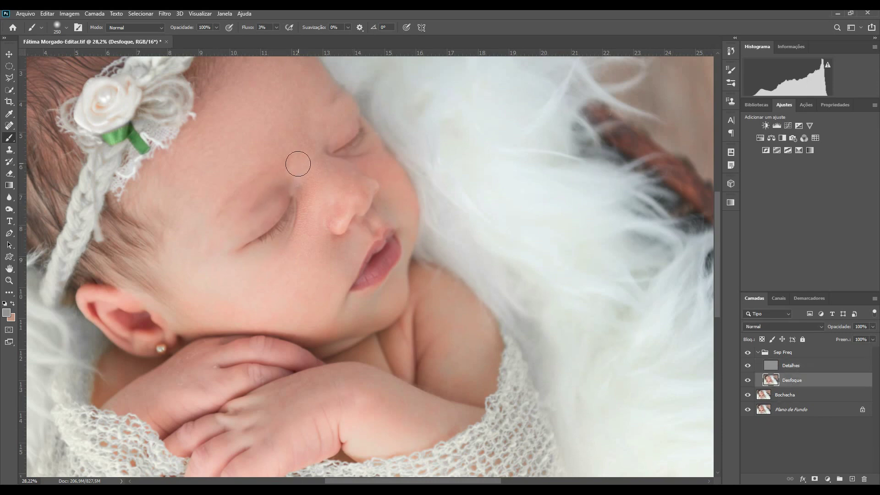
{"action": "left_click_drag", "start_coordinate": [233, 228], "coordinate": [267, 217]}
{"action": "left_click", "coordinate": [267, 212], "text": "alt"}
{"action": "key", "text": "bracketleft"}
{"action": "mouse_move", "coordinate": [258, 205]}
{"action": "left_mouse_down"}
{"action": "mouse_move", "coordinate": [230, 234]}
{"action": "mouse_move", "coordinate": [232, 274]}
{"action": "mouse_move", "coordinate": [257, 262]}
{"action": "mouse_move", "coordinate": [261, 202]}
{"action": "mouse_move", "coordinate": [344, 196]}
{"action": "mouse_move", "coordinate": [360, 145]}
{"action": "left_mouse_up"}
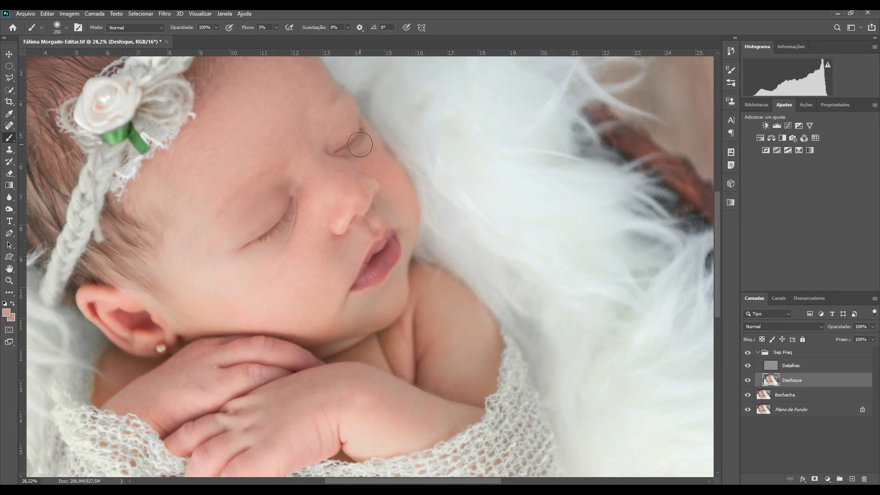
{"action": "left_click", "coordinate": [329, 195], "text": "alt"}
{"action": "left_click", "coordinate": [324, 210], "text": "alt"}
{"action": "mouse_move", "coordinate": [330, 208]}
{"action": "left_mouse_down"}
{"action": "mouse_move", "coordinate": [335, 216]}
{"action": "mouse_move", "coordinate": [340, 200]}
{"action": "mouse_move", "coordinate": [326, 181]}
{"action": "left_mouse_up"}
Step: Compare Sep Freq on and off, zoom out, collapse the group and add a Curves layer above it
{"action": "left_click", "coordinate": [749, 353]}
{"action": "left_click", "coordinate": [748, 353]}
{"action": "key", "text": "ctrl+minus"}
{"action": "key", "text": "ctrl+minus"}
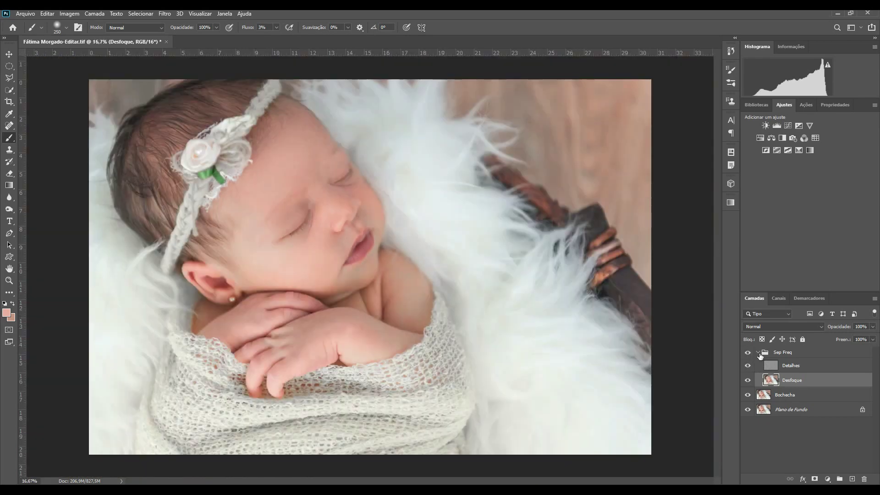
{"action": "left_click", "coordinate": [759, 352]}
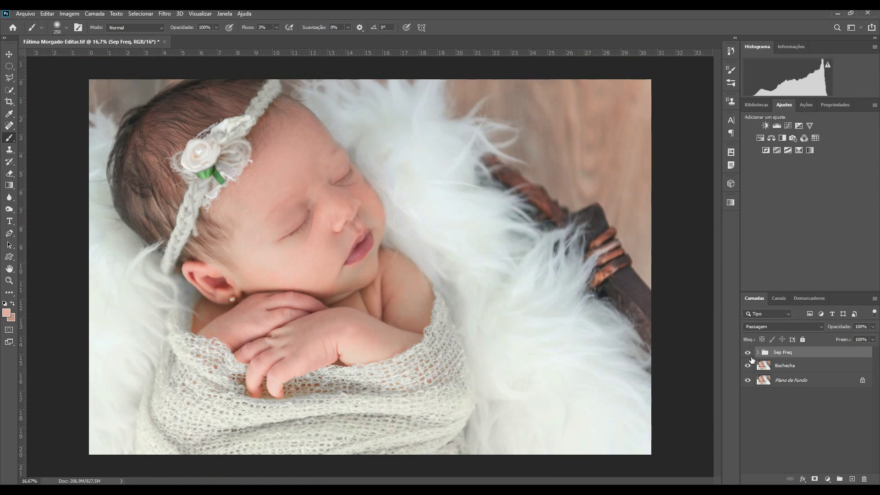
{"action": "left_click", "coordinate": [788, 126]}
Step: Pull the Curvas 1 curve down to darken, fill its mask black, and set a 700-px white brush
{"action": "left_click_drag", "start_coordinate": [813, 207], "coordinate": [829, 212]}
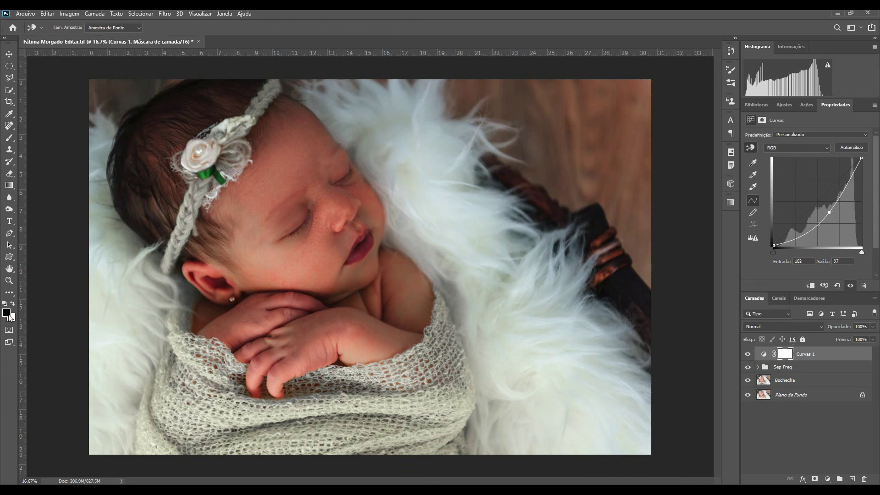
{"action": "key", "text": "alt+BackSpace"}
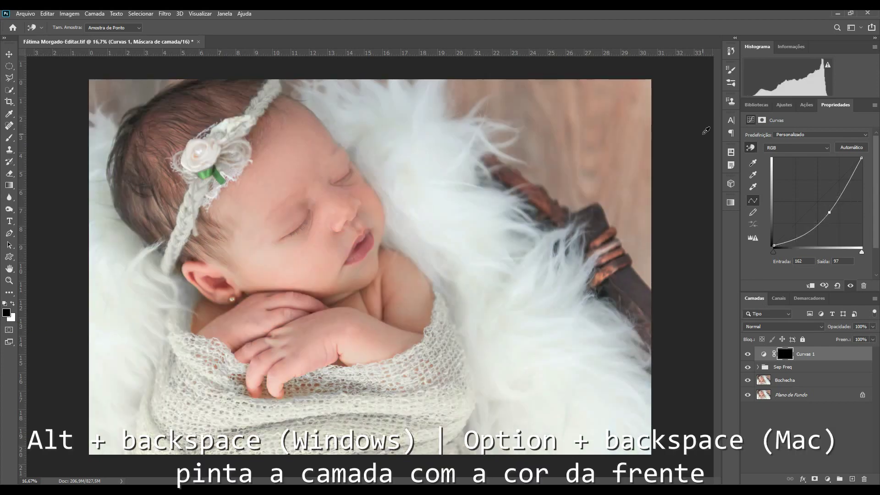
{"action": "left_click", "coordinate": [9, 138]}
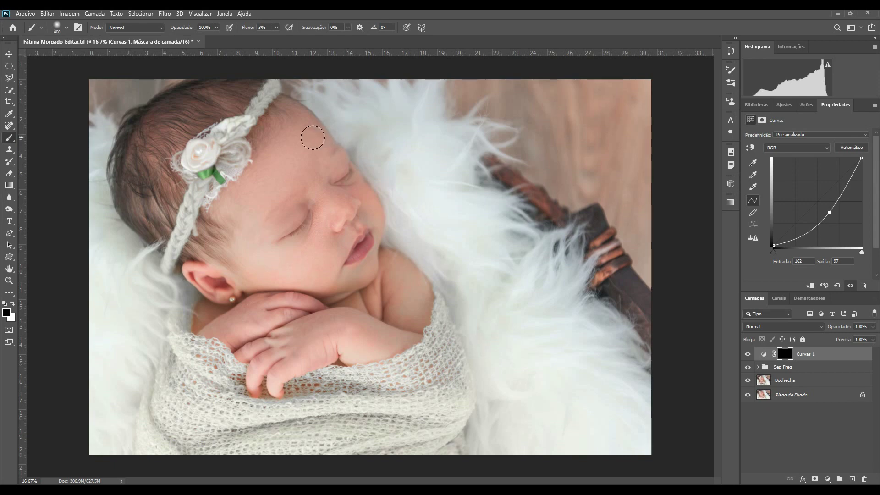
{"action": "key", "text": "bracketright"}
{"action": "key", "text": "bracketright"}
{"action": "key", "text": "bracketright"}
{"action": "key", "text": "x"}
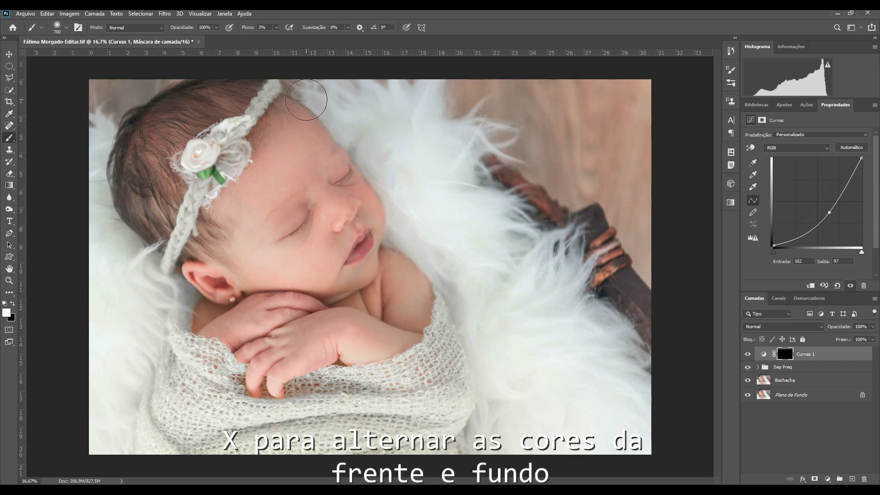
Step: Paint white on the mask over the cheek, mouth and chin to reveal the darkening
{"action": "mouse_move", "coordinate": [337, 170]}
{"action": "left_mouse_down"}
{"action": "mouse_move", "coordinate": [330, 157]}
{"action": "mouse_move", "coordinate": [365, 248]}
{"action": "mouse_move", "coordinate": [310, 112]}
{"action": "mouse_move", "coordinate": [289, 117]}
{"action": "mouse_move", "coordinate": [301, 137]}
{"action": "mouse_move", "coordinate": [293, 117]}
{"action": "left_mouse_up"}
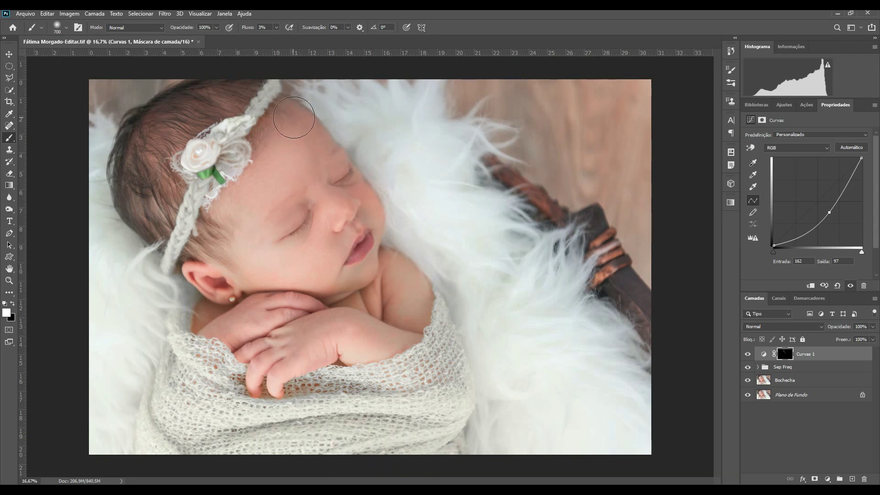
{"action": "left_click", "coordinate": [750, 354]}
{"action": "left_click_drag", "start_coordinate": [303, 283], "coordinate": [335, 267]}
{"action": "key", "text": "bracketleft"}
{"action": "key", "text": "bracketleft"}
{"action": "key", "text": "bracketleft"}
{"action": "key", "text": "bracketleft"}
{"action": "key", "text": "bracketleft"}
{"action": "key", "text": "bracketleft"}
{"action": "key", "text": "bracketleft"}
{"action": "key", "text": "bracketleft"}
Step: Add a Gradient Map layer using the Neutros Off white_02 gradient
{"action": "left_click", "coordinate": [784, 104]}
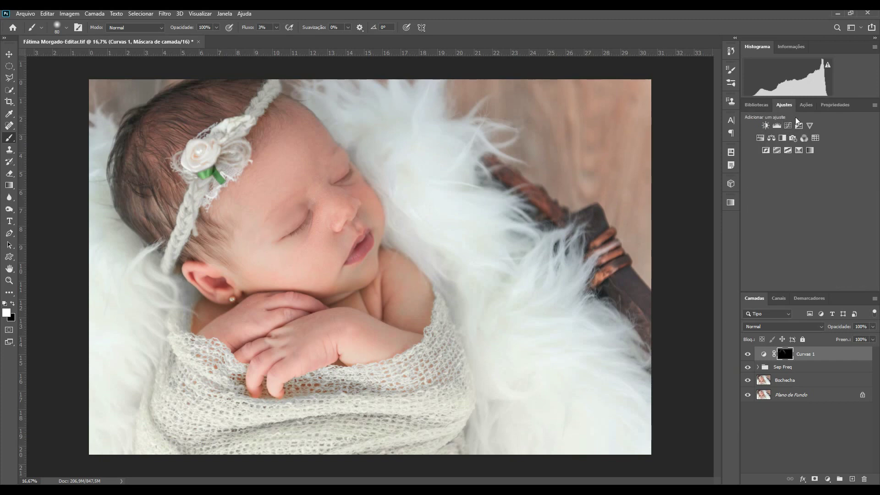
{"action": "left_click", "coordinate": [810, 150]}
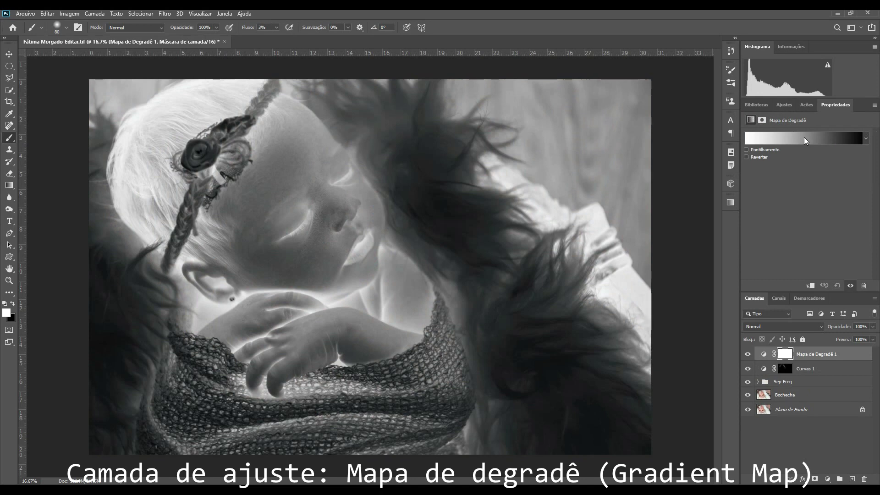
{"action": "left_click", "coordinate": [805, 136]}
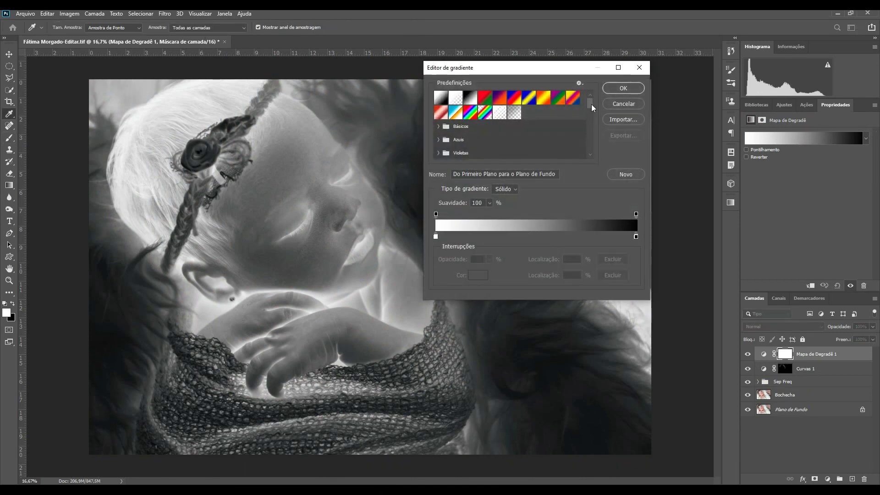
{"action": "left_click_drag", "start_coordinate": [592, 104], "coordinate": [588, 143]}
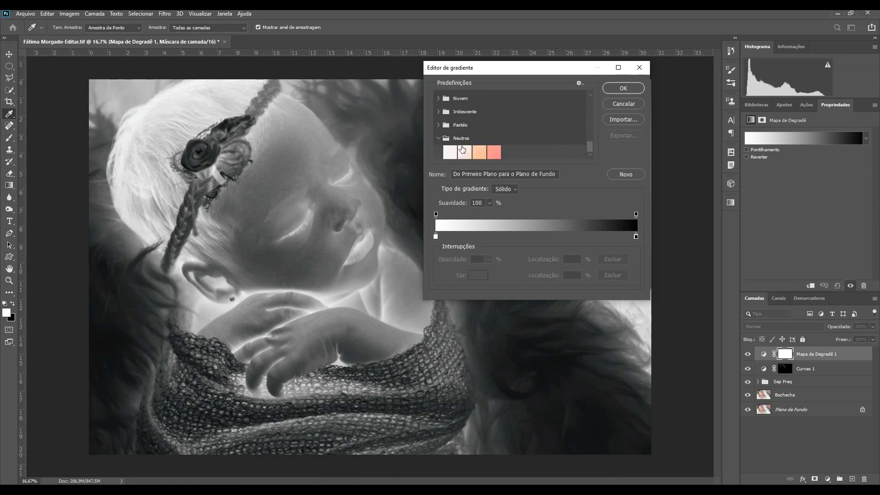
{"action": "left_click", "coordinate": [465, 153]}
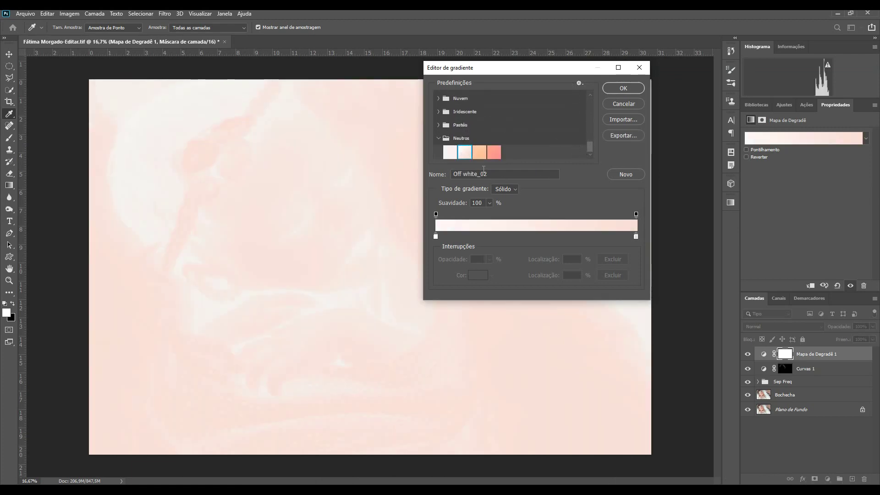
{"action": "left_click", "coordinate": [633, 90]}
Step: Set Mapa de Degradê 1 to Luz Indireta (Soft Light) blending at about 27% opacity
{"action": "left_click", "coordinate": [788, 325]}
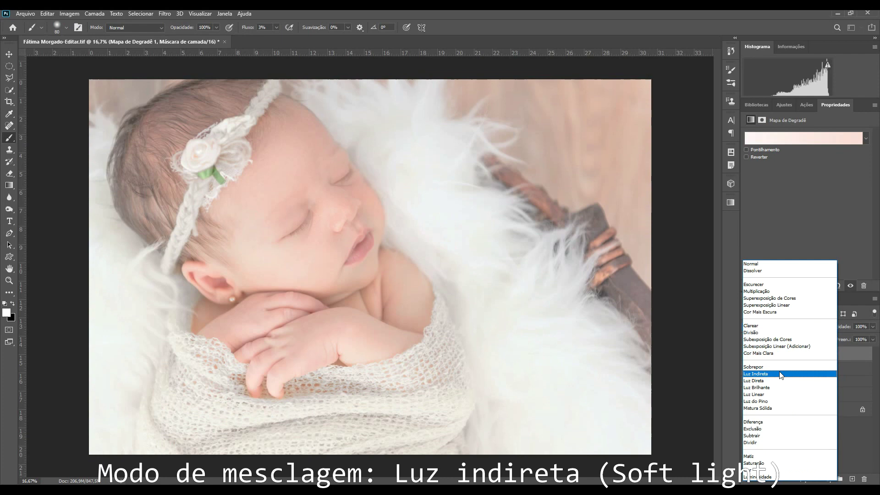
{"action": "left_click", "coordinate": [781, 374]}
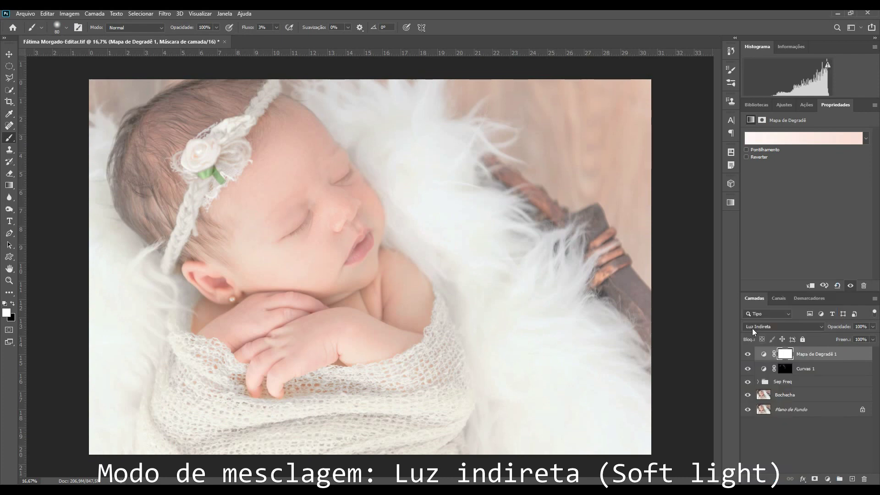
{"action": "key", "text": "v"}
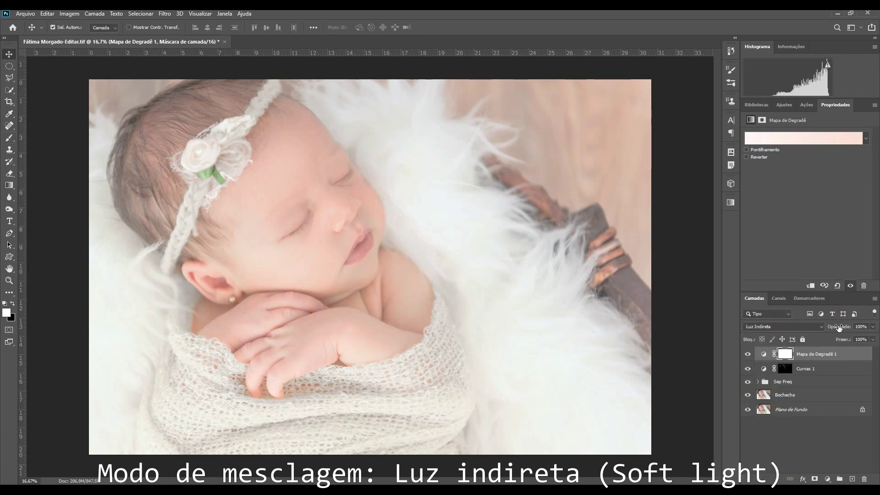
{"action": "key", "text": "2"}
{"action": "key", "text": "5"}
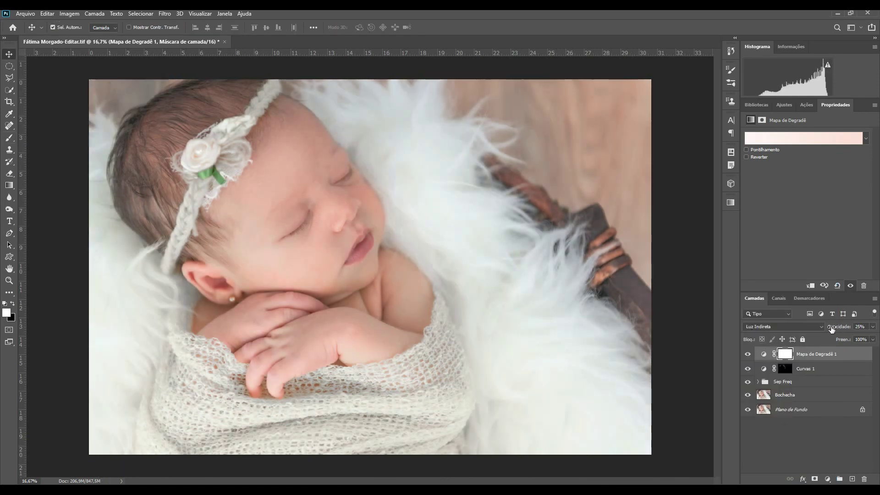
{"action": "key", "text": "3"}
{"action": "key", "text": "2"}
{"action": "left_click", "coordinate": [747, 354]}
{"action": "left_click", "coordinate": [748, 355]}
Step: Open the gradient map's blending options and drag the Underlying Layer black slider up
{"action": "left_click", "coordinate": [846, 355]}
{"action": "double_click", "coordinate": [845, 355]}
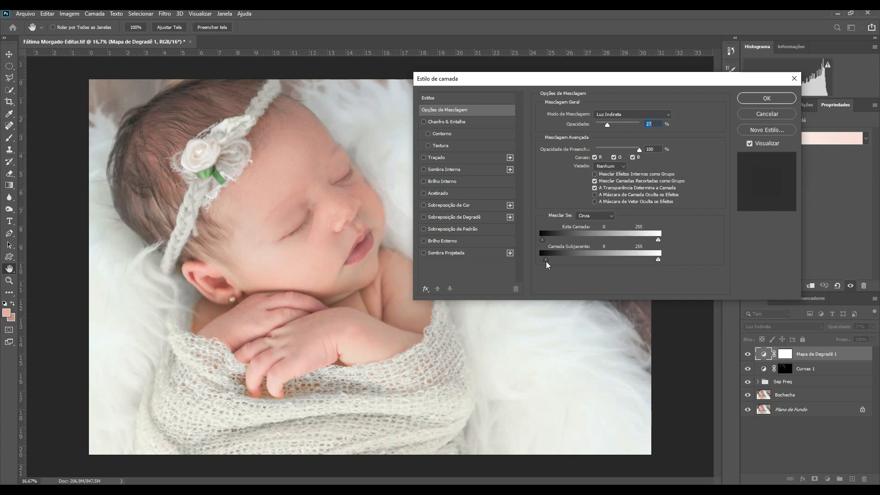
{"action": "left_click_drag", "start_coordinate": [552, 259], "coordinate": [596, 274]}
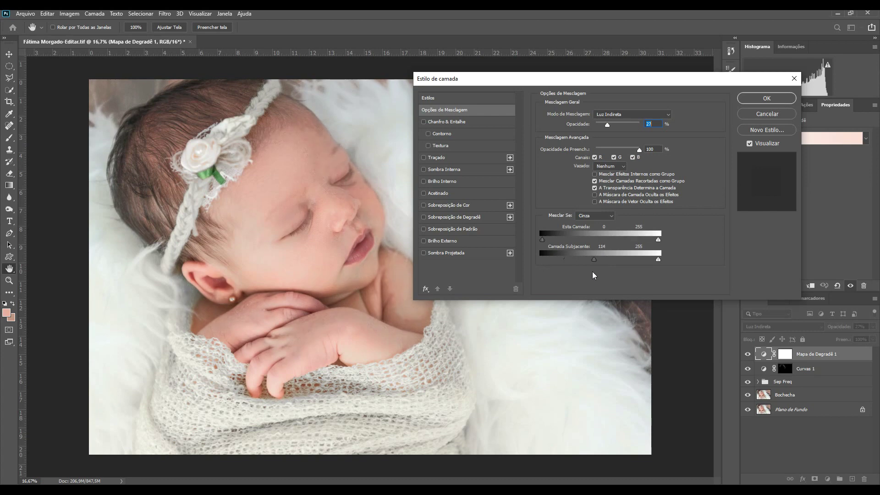
{"action": "left_click_drag", "start_coordinate": [595, 274], "coordinate": [556, 263]}
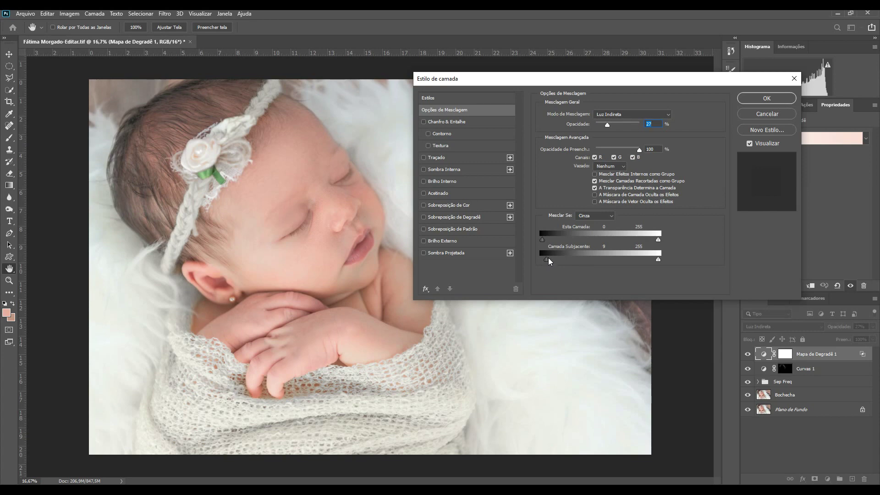
Step: Split the underlying black slider to 10 / 87, preview the change and apply it
{"action": "mouse_move", "coordinate": [547, 260]}
{"action": "left_mouse_down"}
{"action": "mouse_move", "coordinate": [567, 260]}
{"action": "mouse_move", "coordinate": [551, 258]}
{"action": "left_mouse_up"}
{"action": "left_click_drag", "start_coordinate": [547, 260], "coordinate": [548, 260], "text": "alt"}
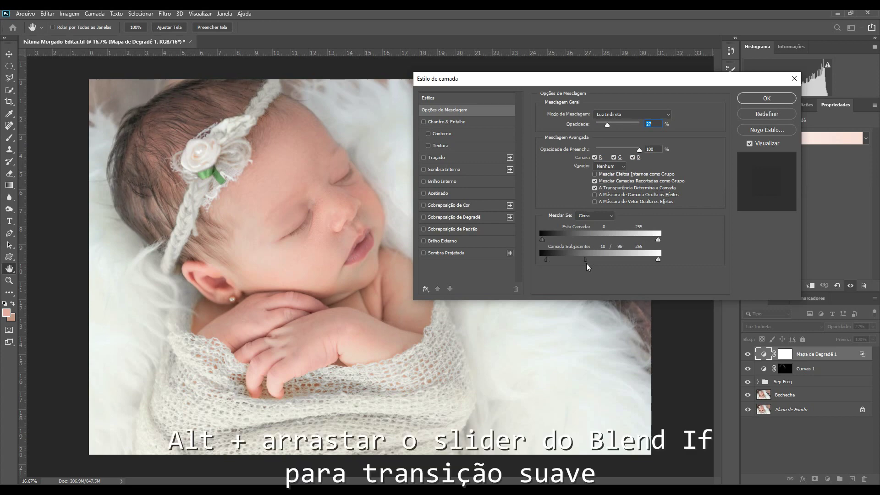
{"action": "left_click_drag", "start_coordinate": [587, 262], "coordinate": [582, 258], "text": "alt"}
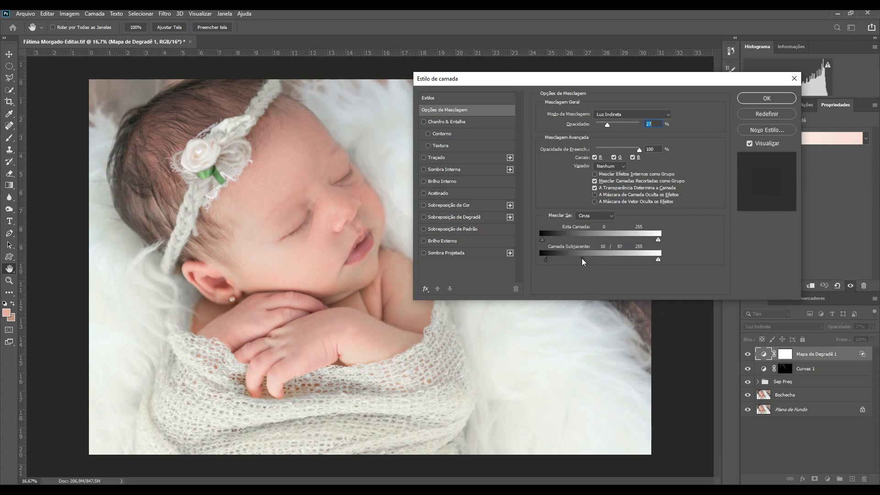
{"action": "left_click", "coordinate": [750, 144]}
{"action": "left_click", "coordinate": [750, 144]}
{"action": "left_click", "coordinate": [769, 99]}
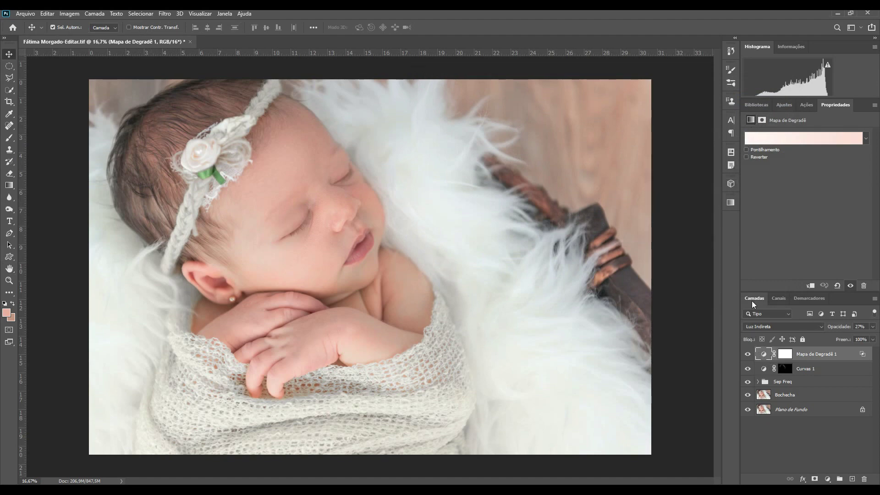
{"action": "left_click", "coordinate": [748, 354]}
{"action": "left_click", "coordinate": [749, 354]}
{"action": "left_click", "coordinate": [748, 354]}
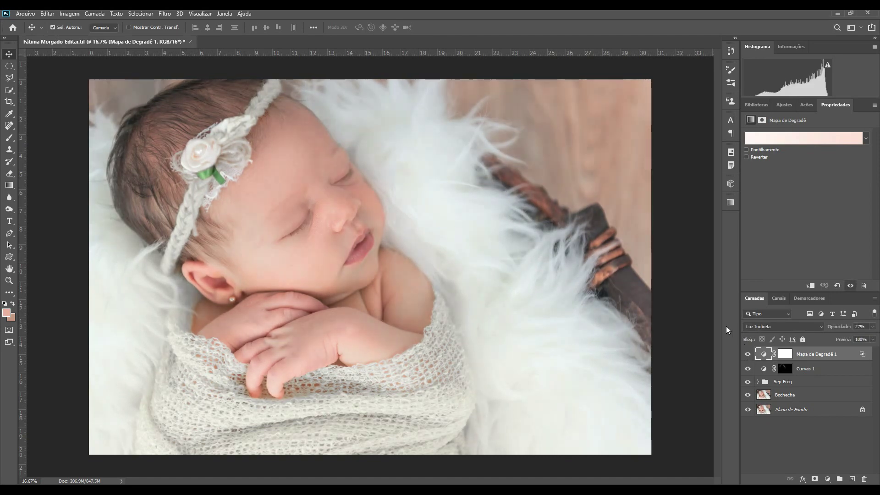